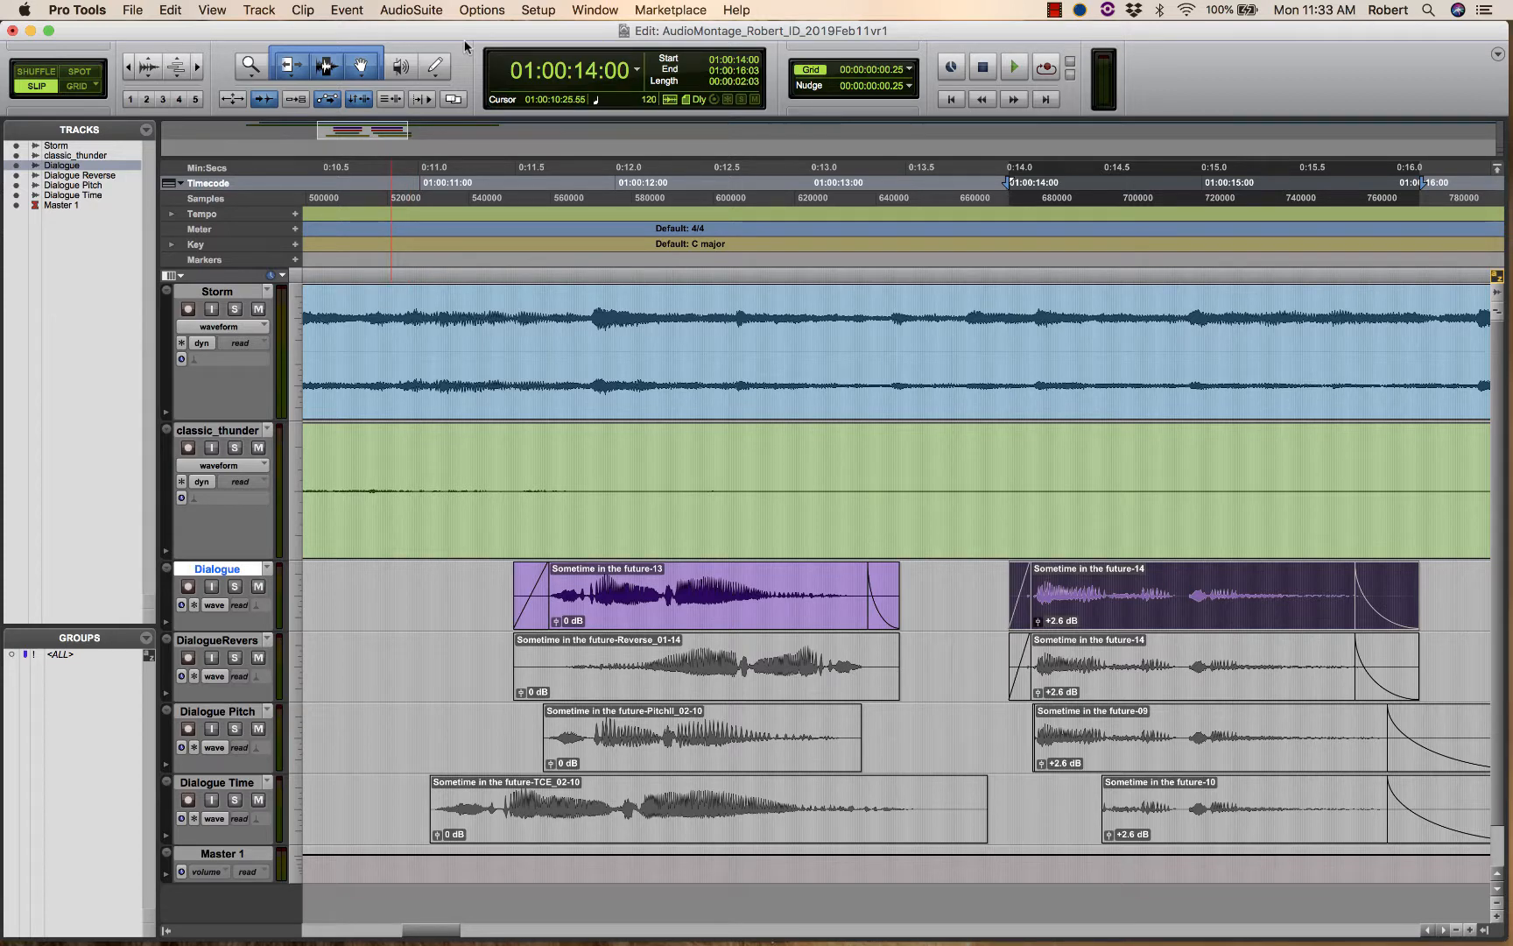
Show the mixer and add one stereo Aux Input track in samples after the classic_thunder track.
key(super+equal)
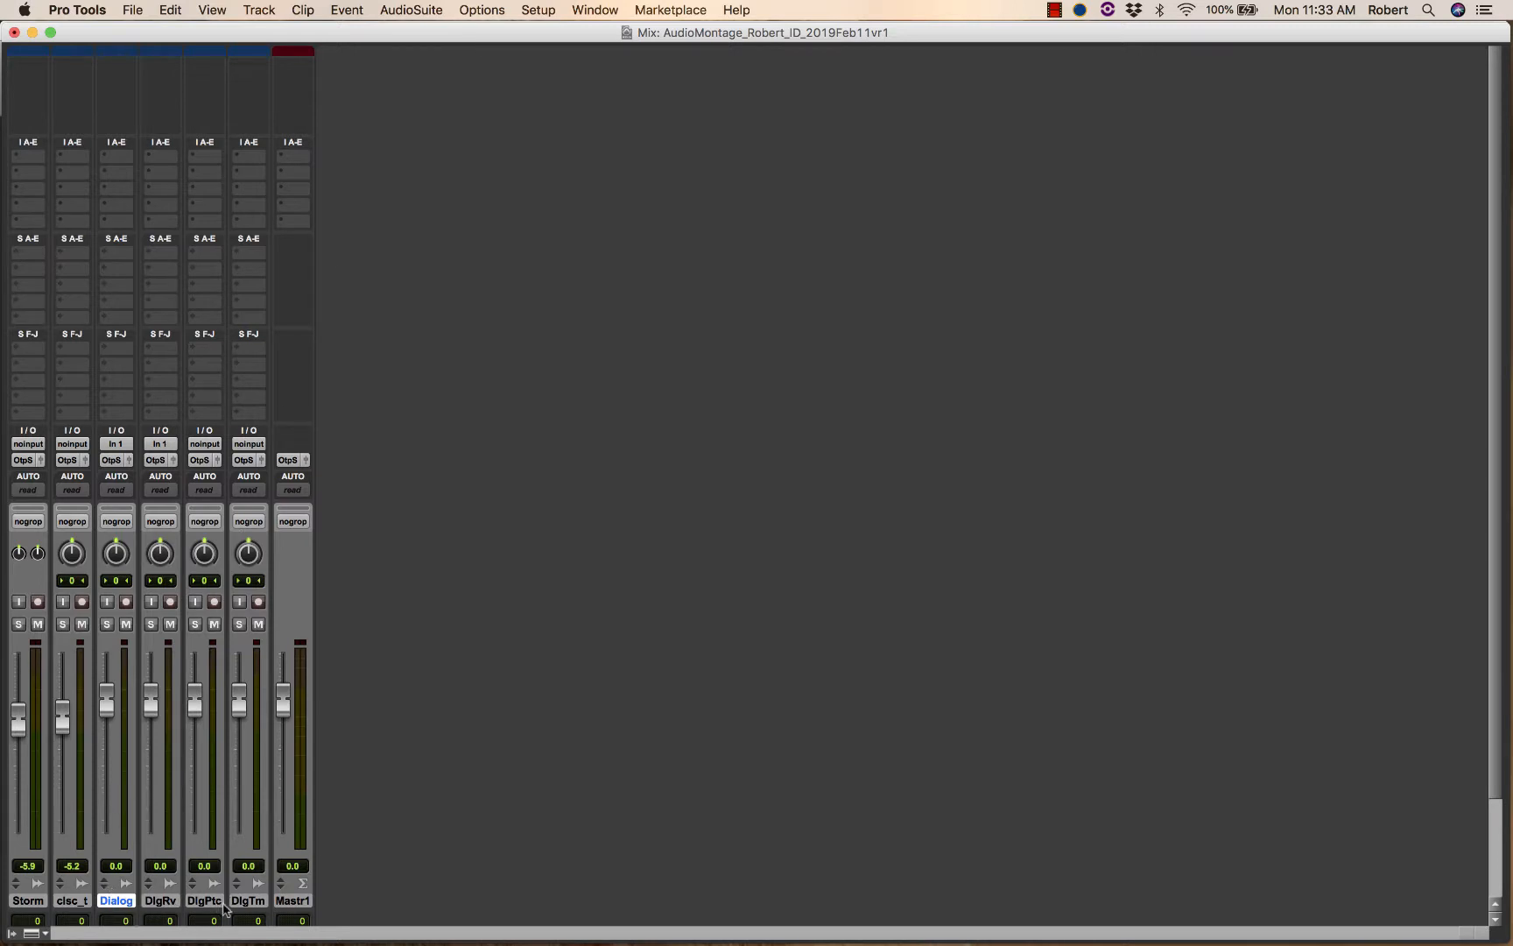
click(69, 902)
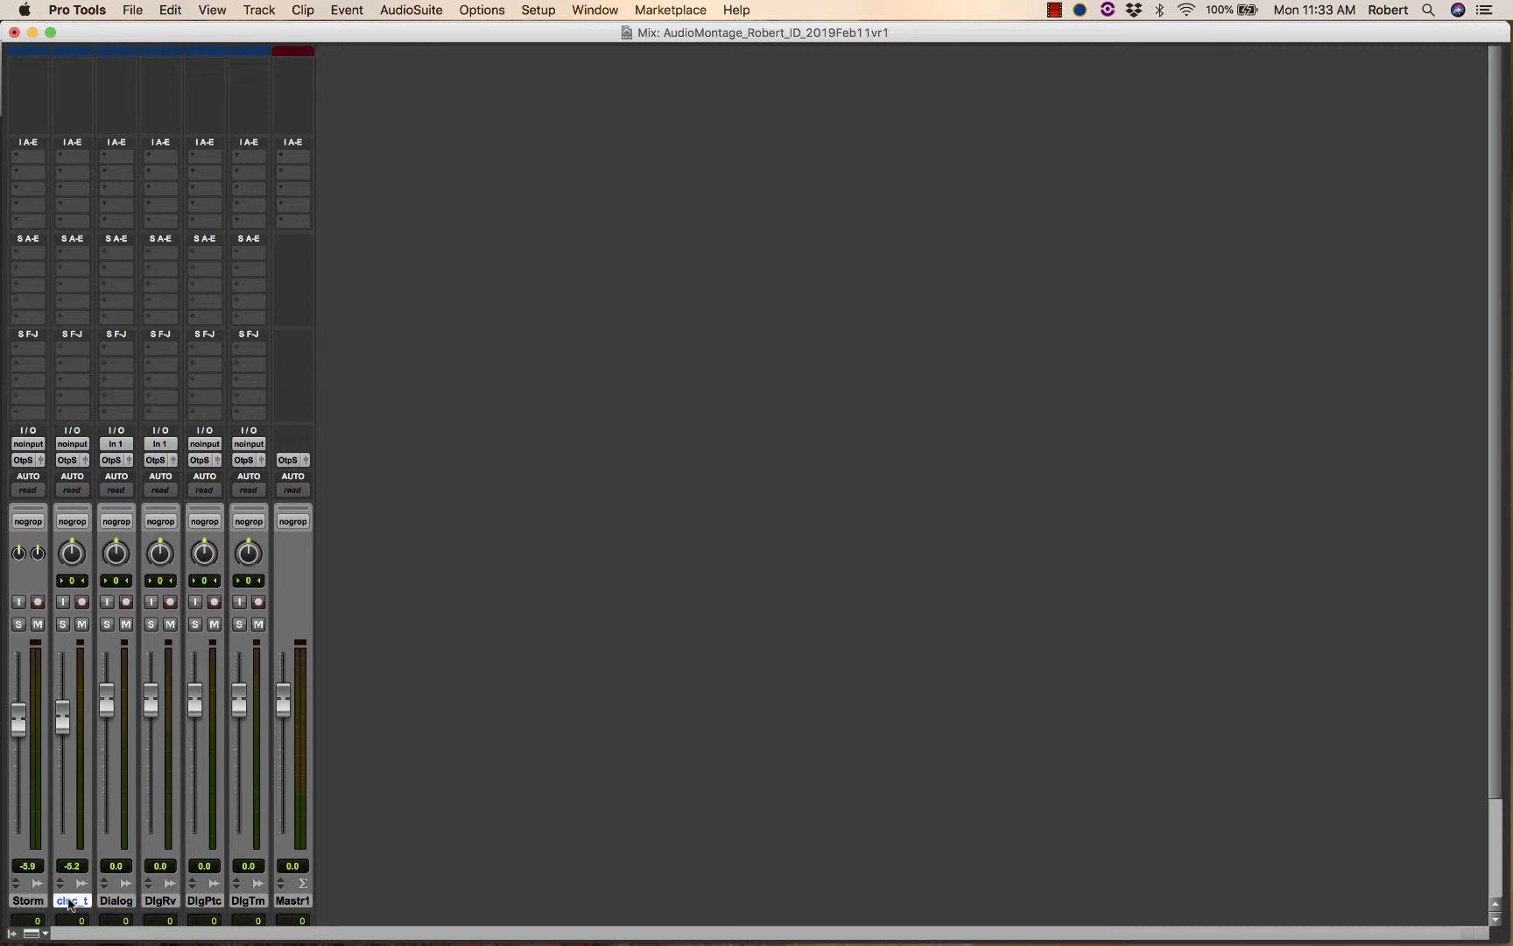
click(258, 10)
click(258, 31)
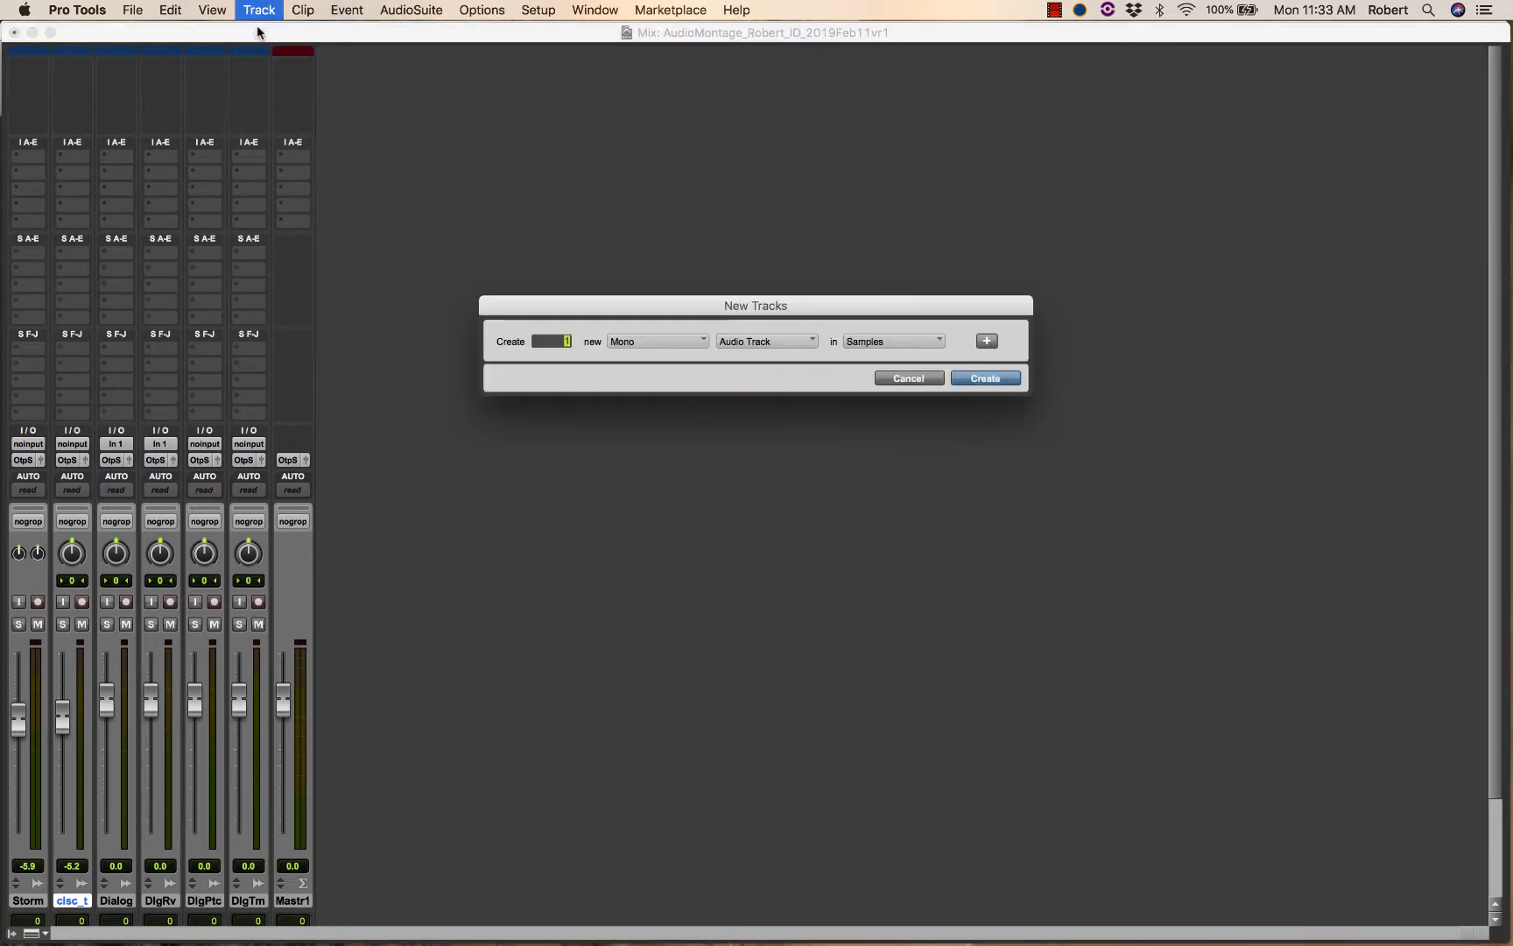
click(668, 340)
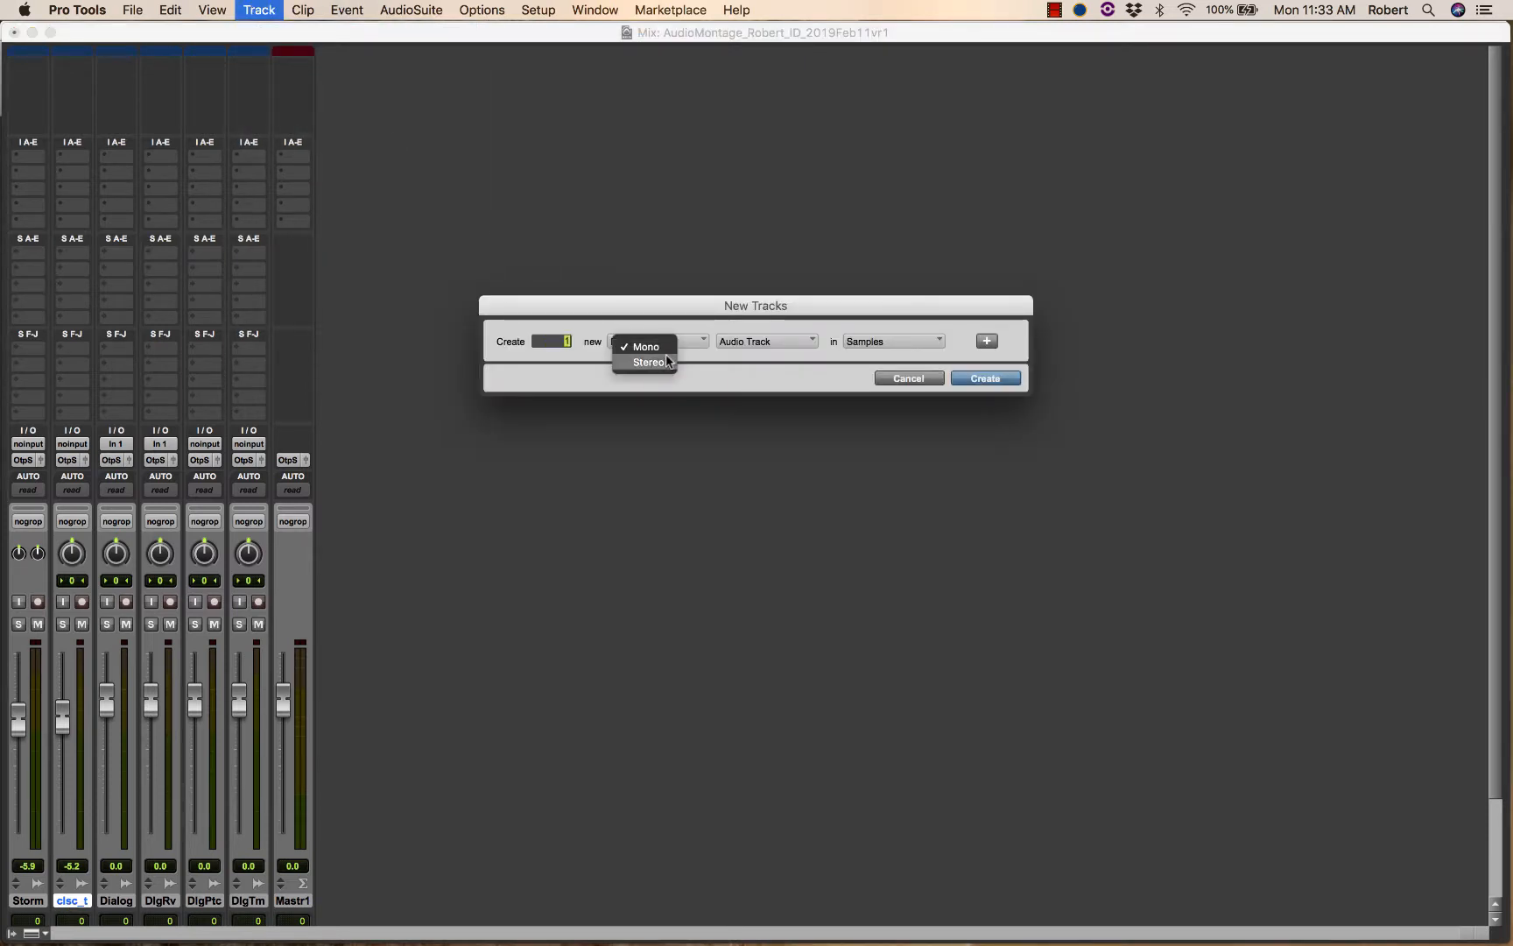
click(663, 359)
click(778, 348)
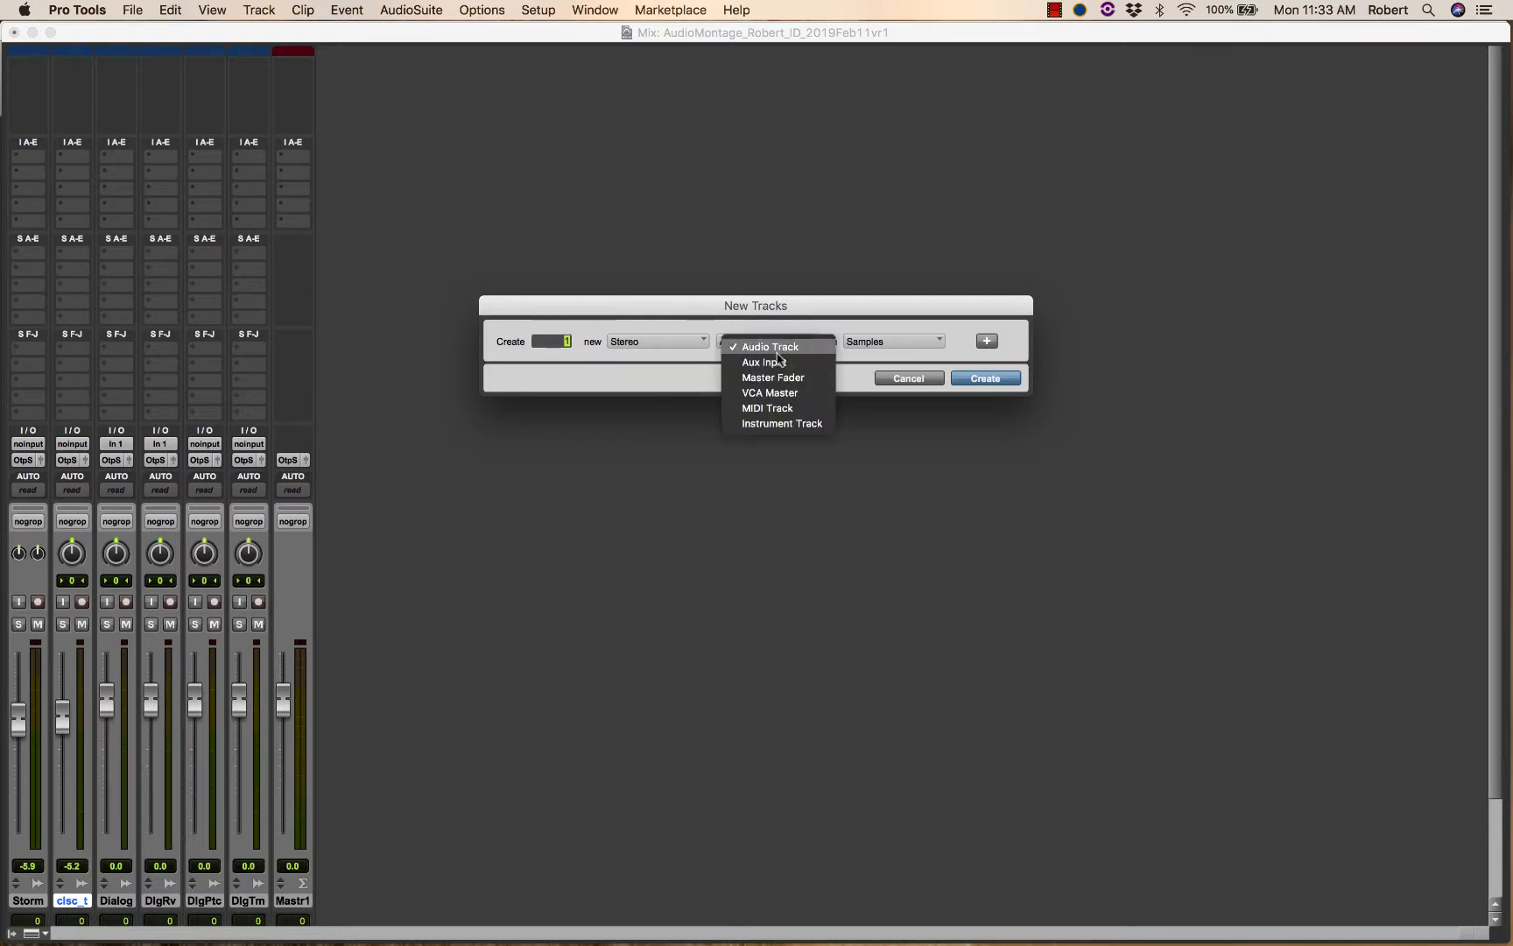
click(780, 363)
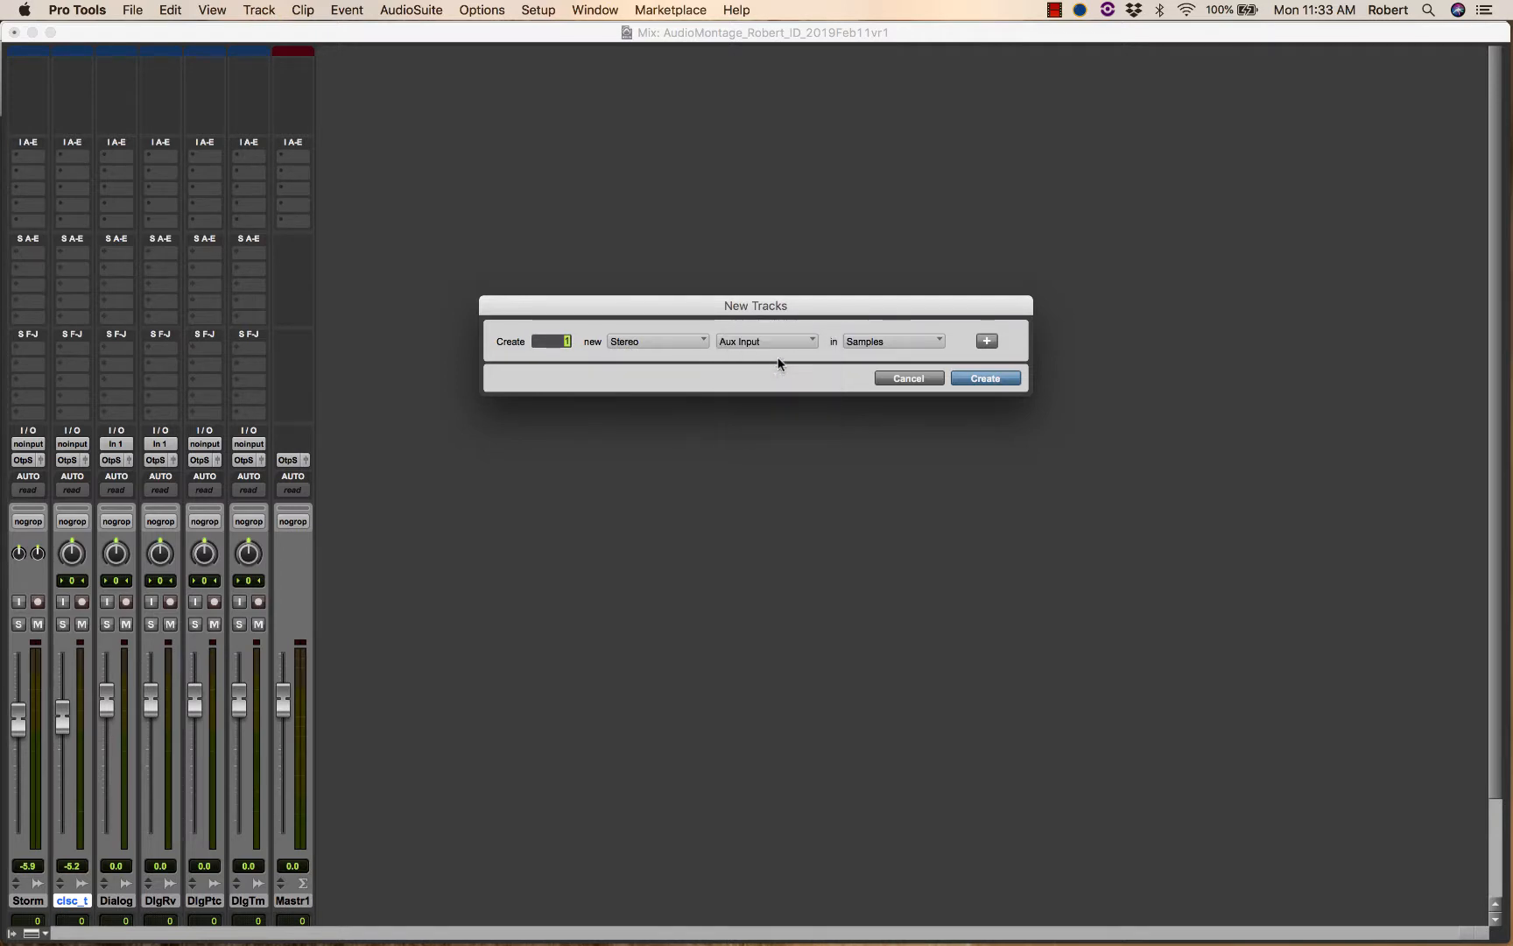
click(985, 378)
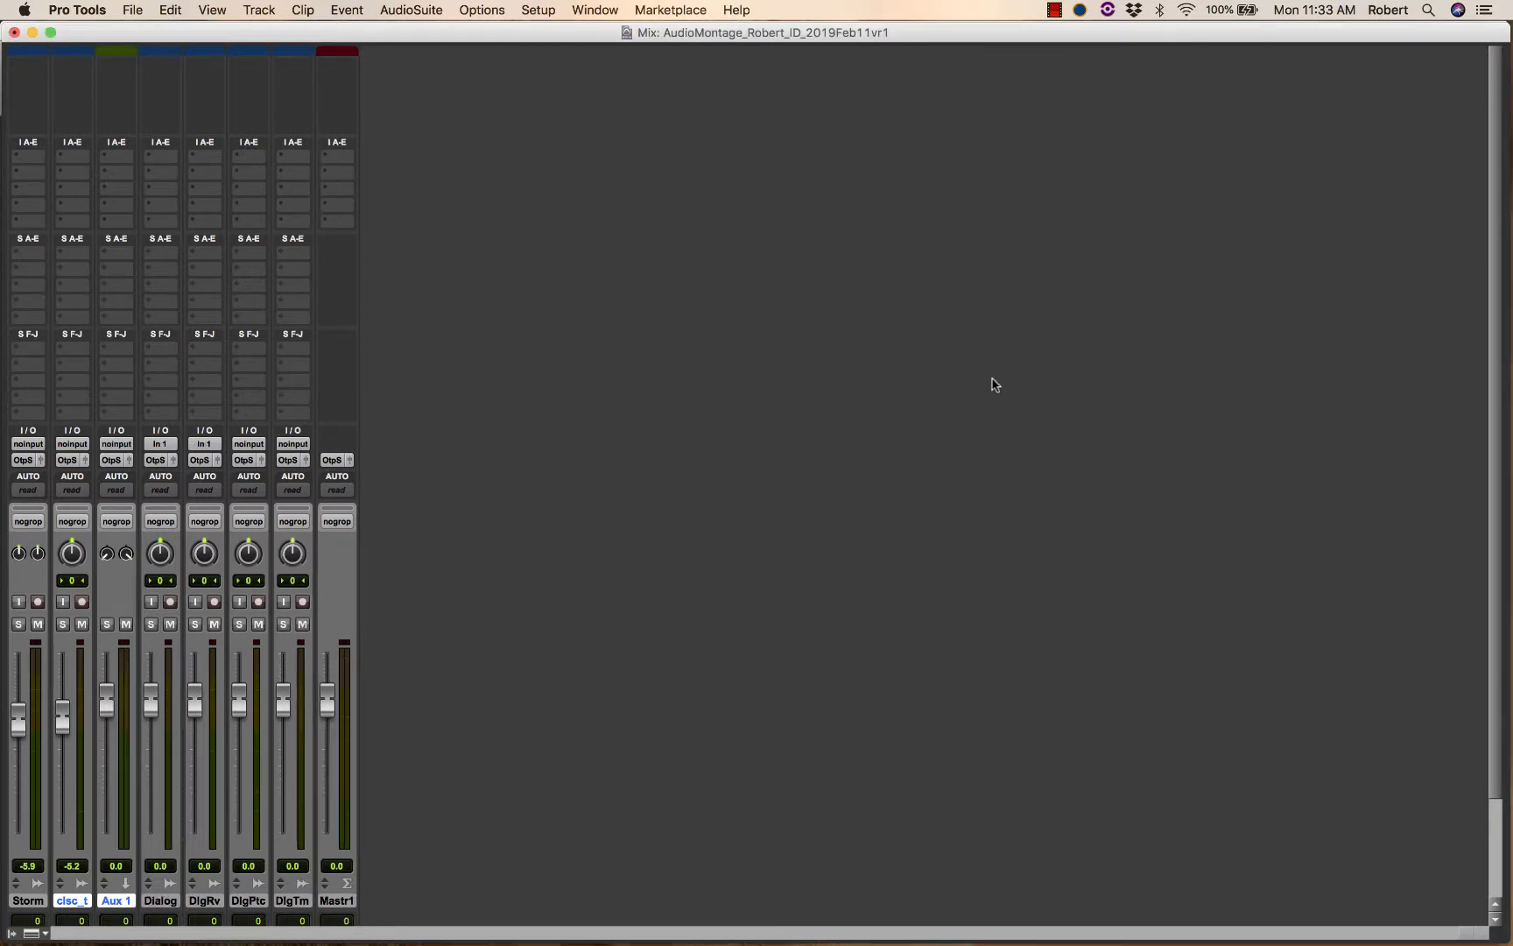
Move the new aux track between the Dialogue Time and Master tracks and rename it Rev 1.
drag(111, 895, 314, 908)
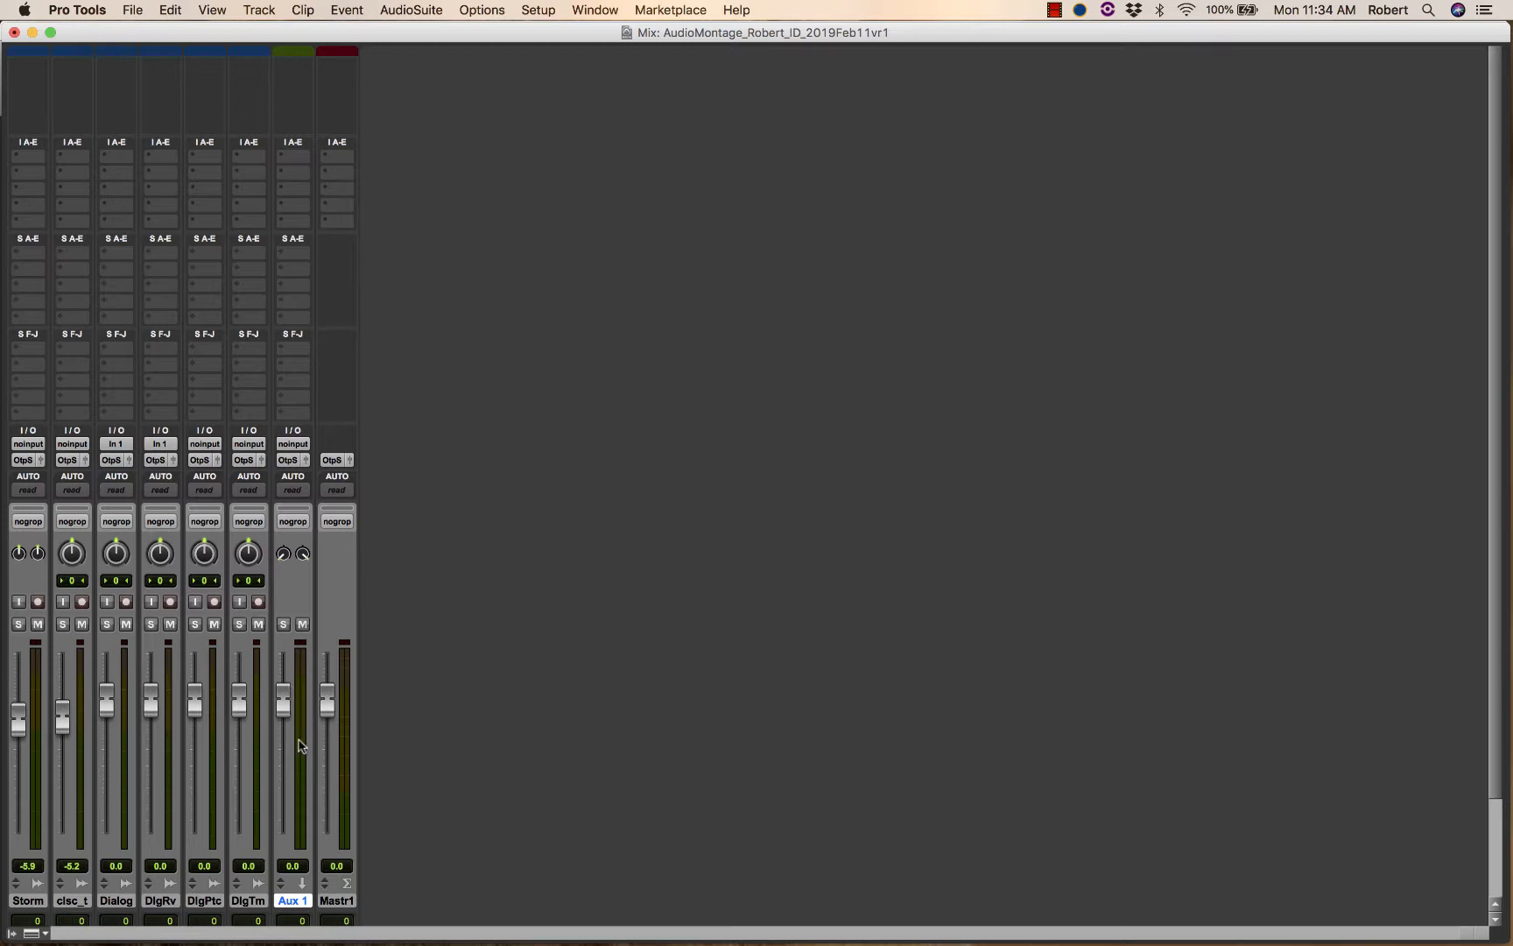
double_click(292, 900)
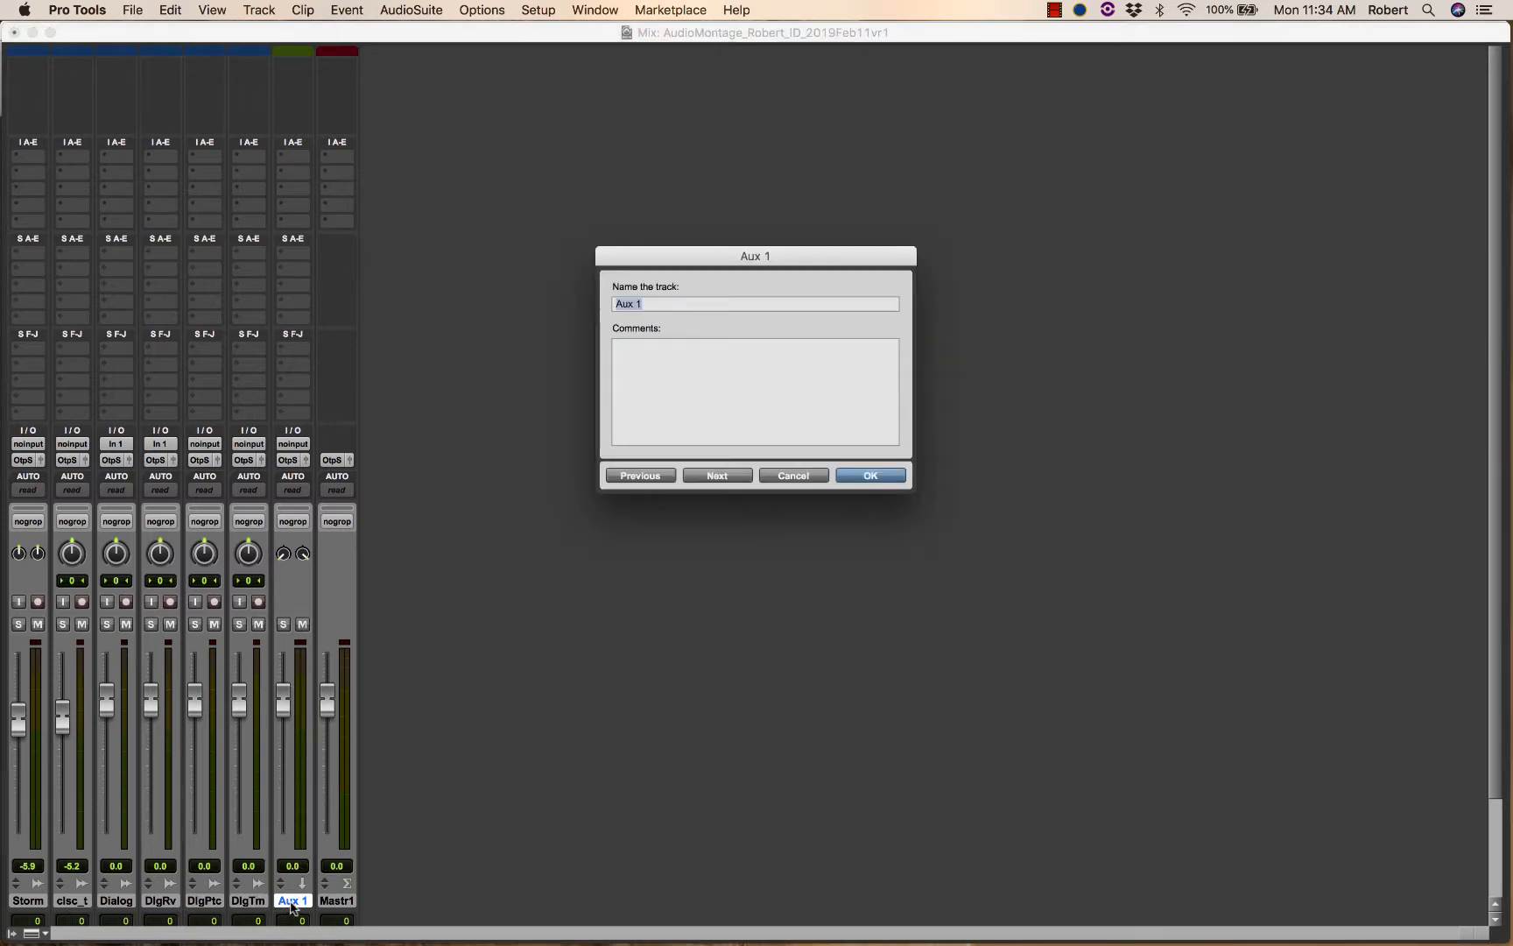
text(Rev)
key(Return)
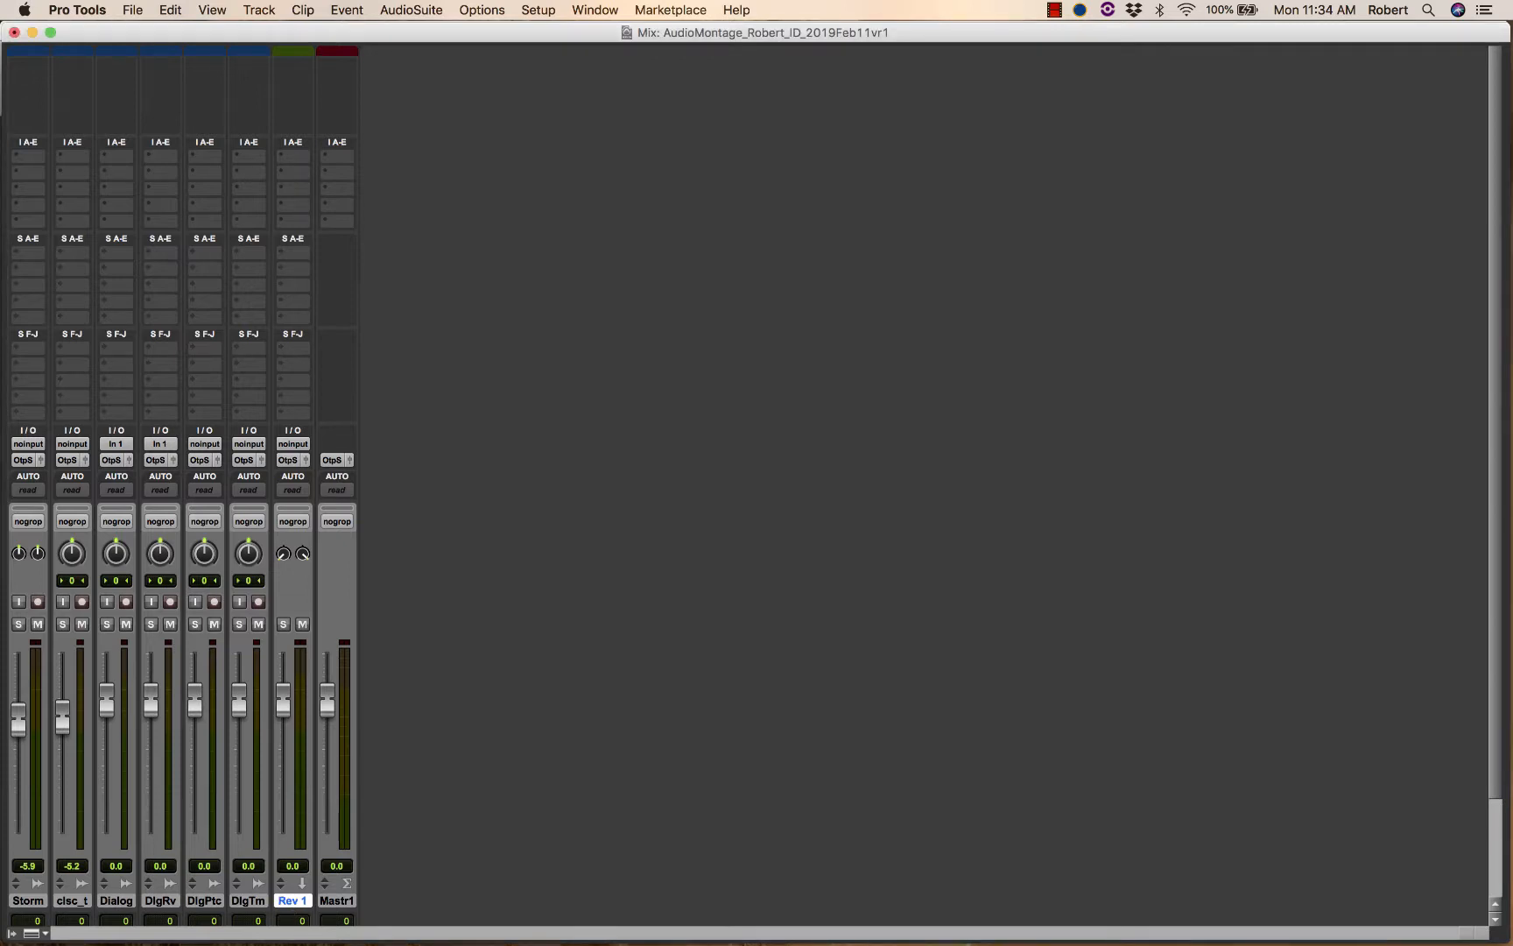
Insert the multichannel D-Verb (stereo) reverb in the first insert slot of the Rev 1 track.
click(299, 161)
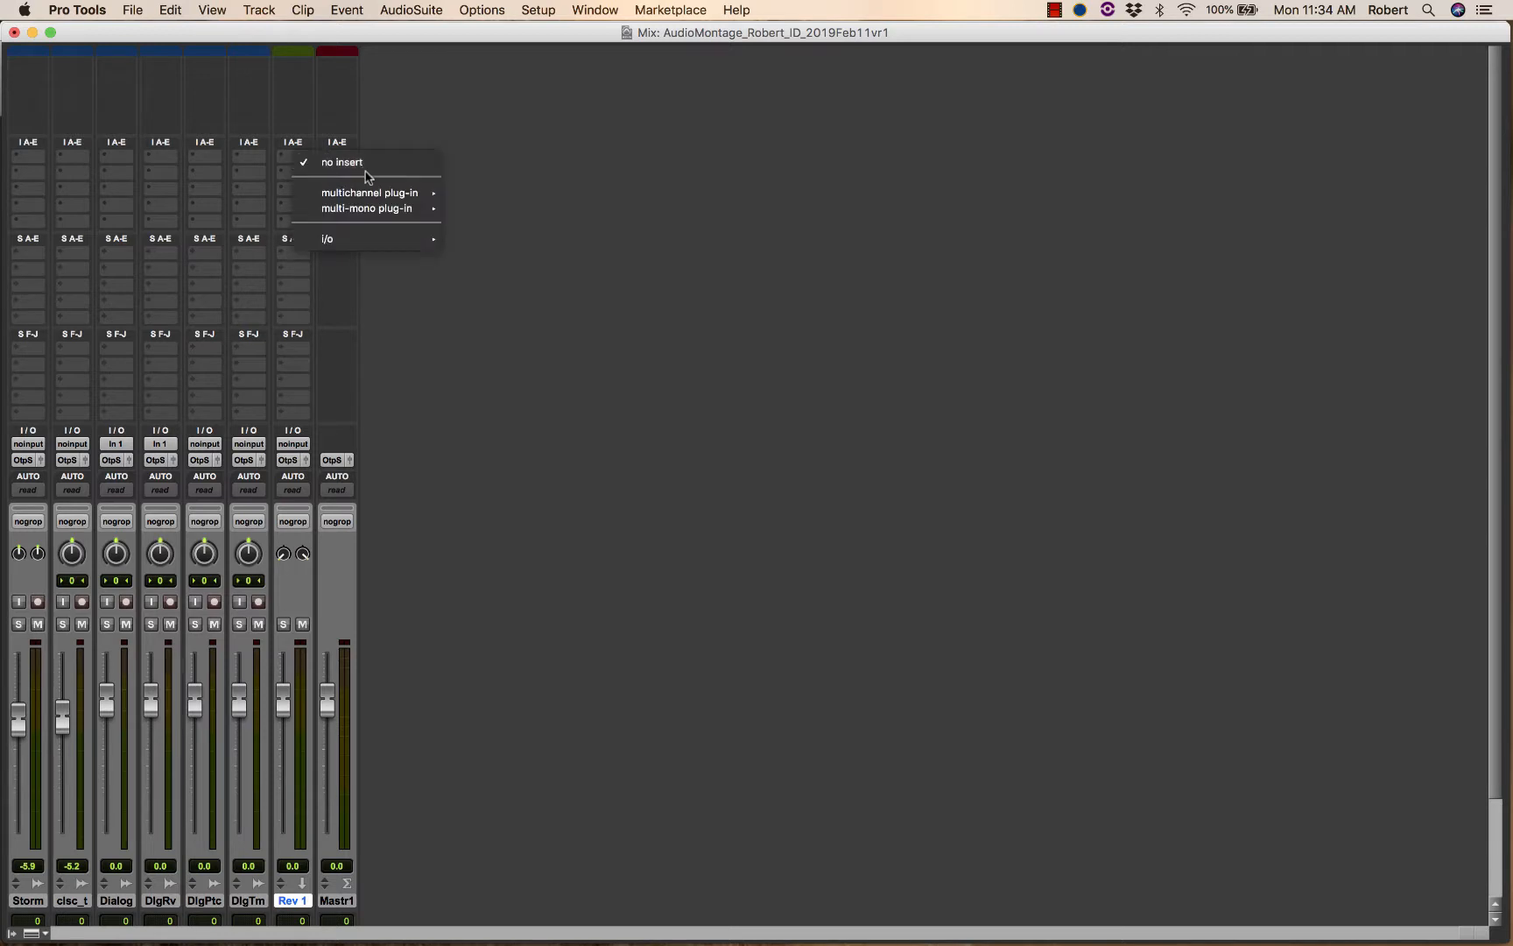
mouse_move(377, 194)
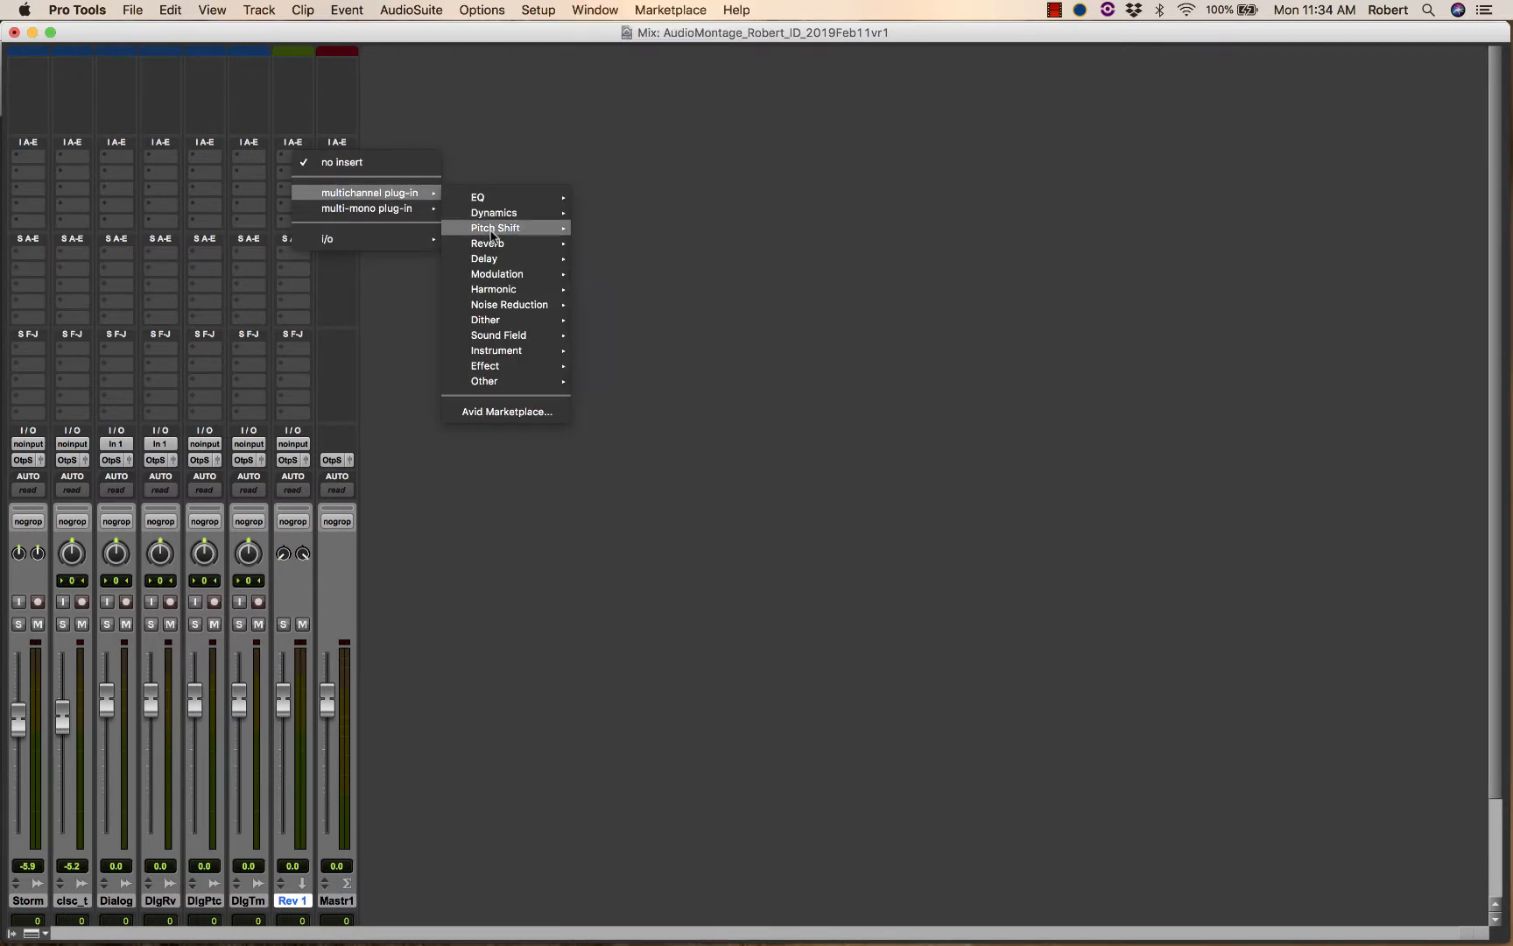
mouse_move(490, 244)
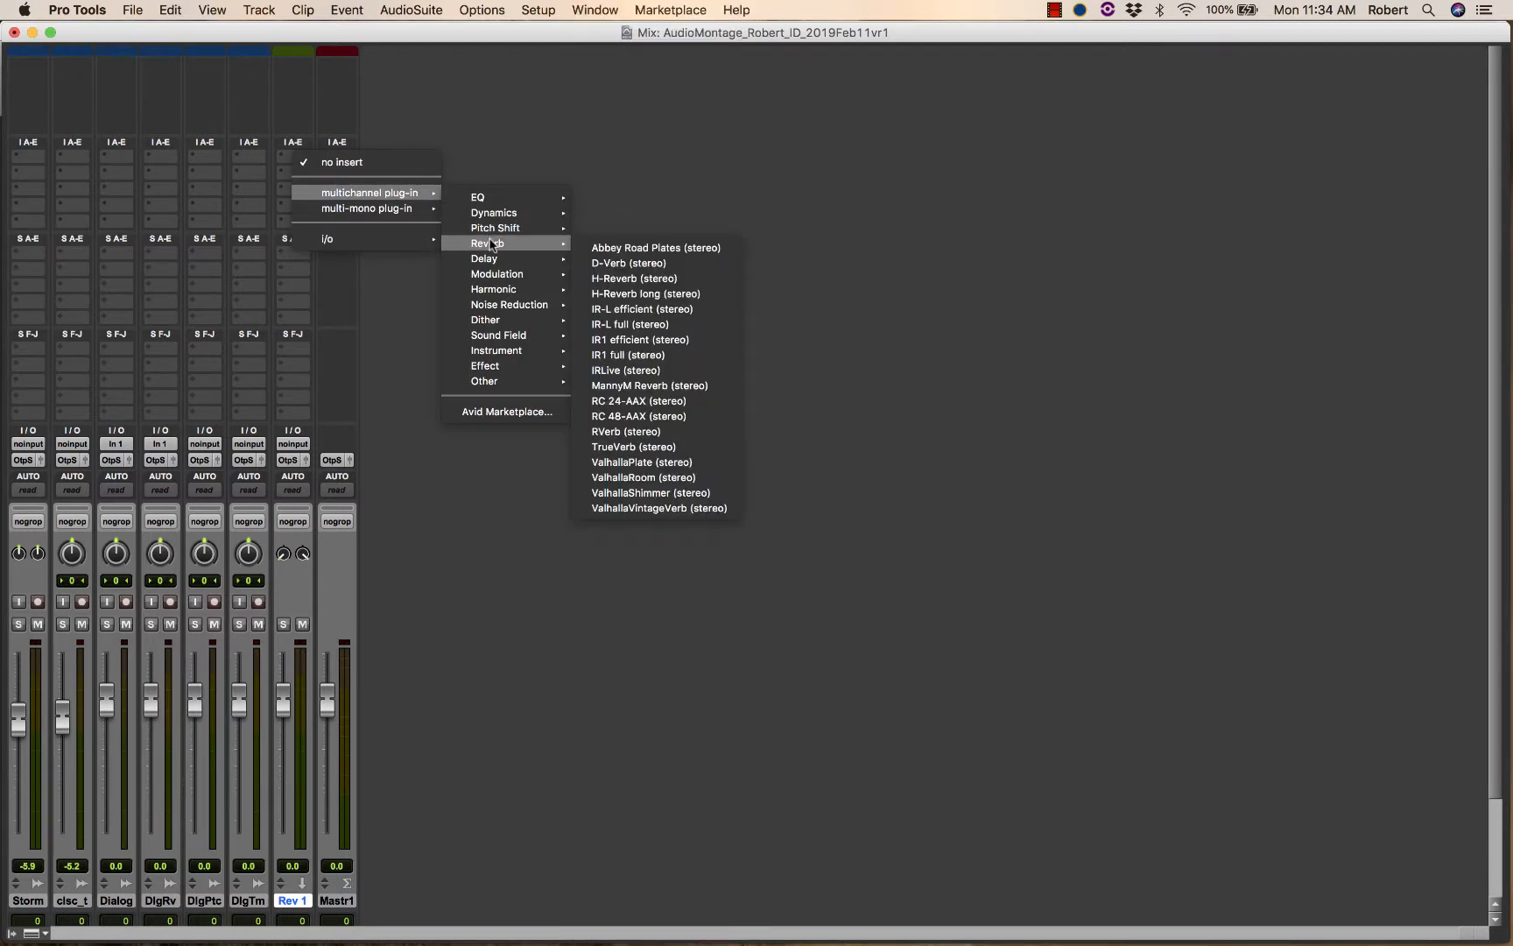
click(721, 264)
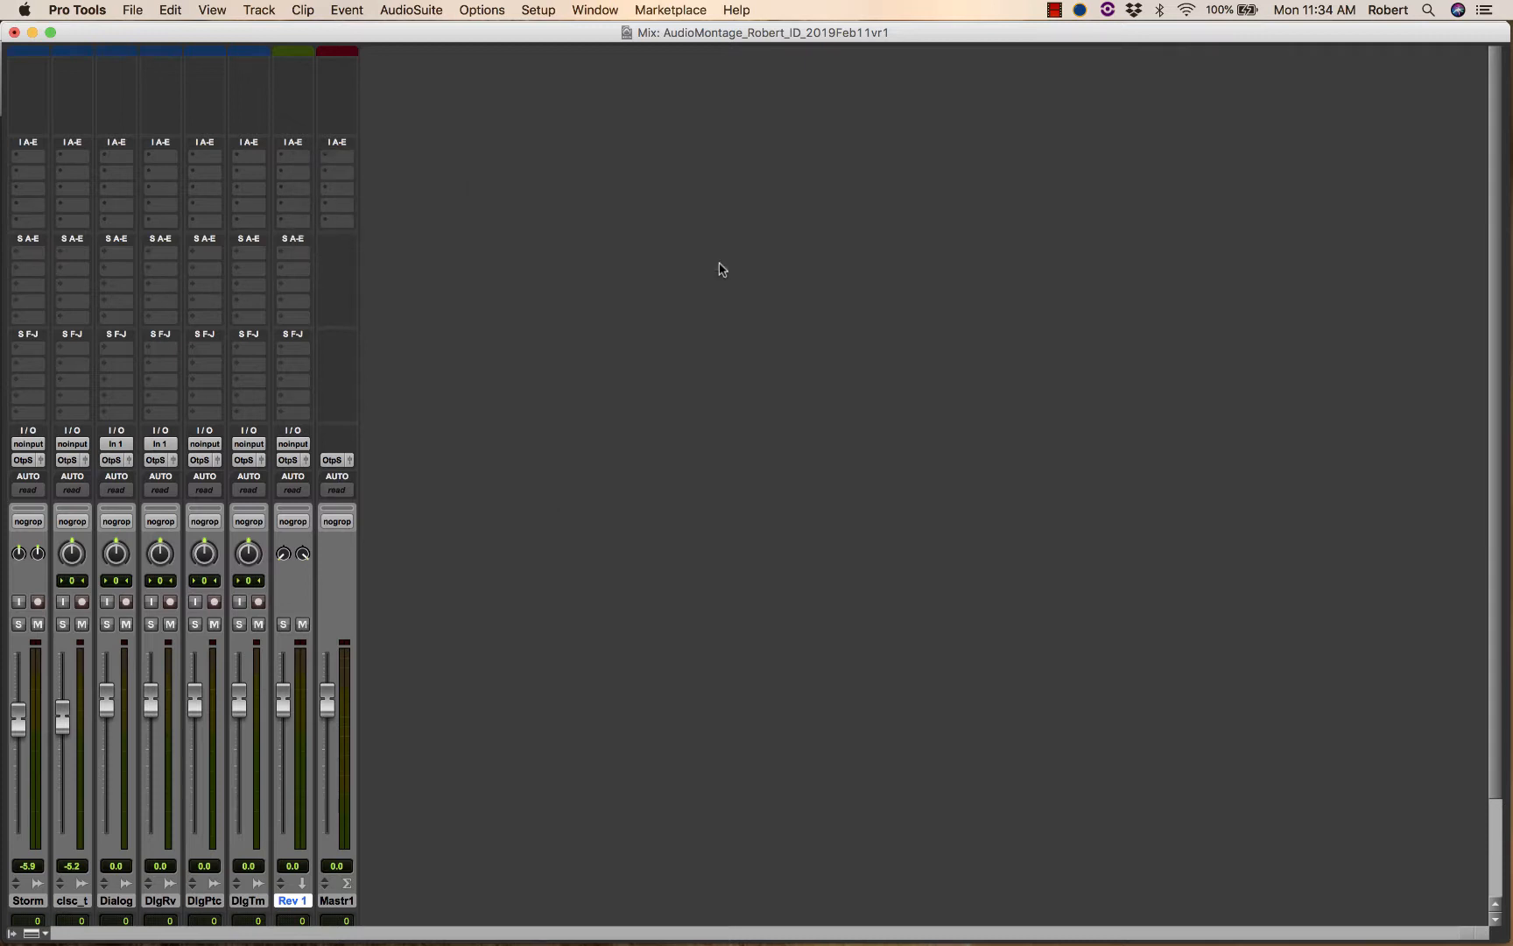
drag(613, 229, 540, 144)
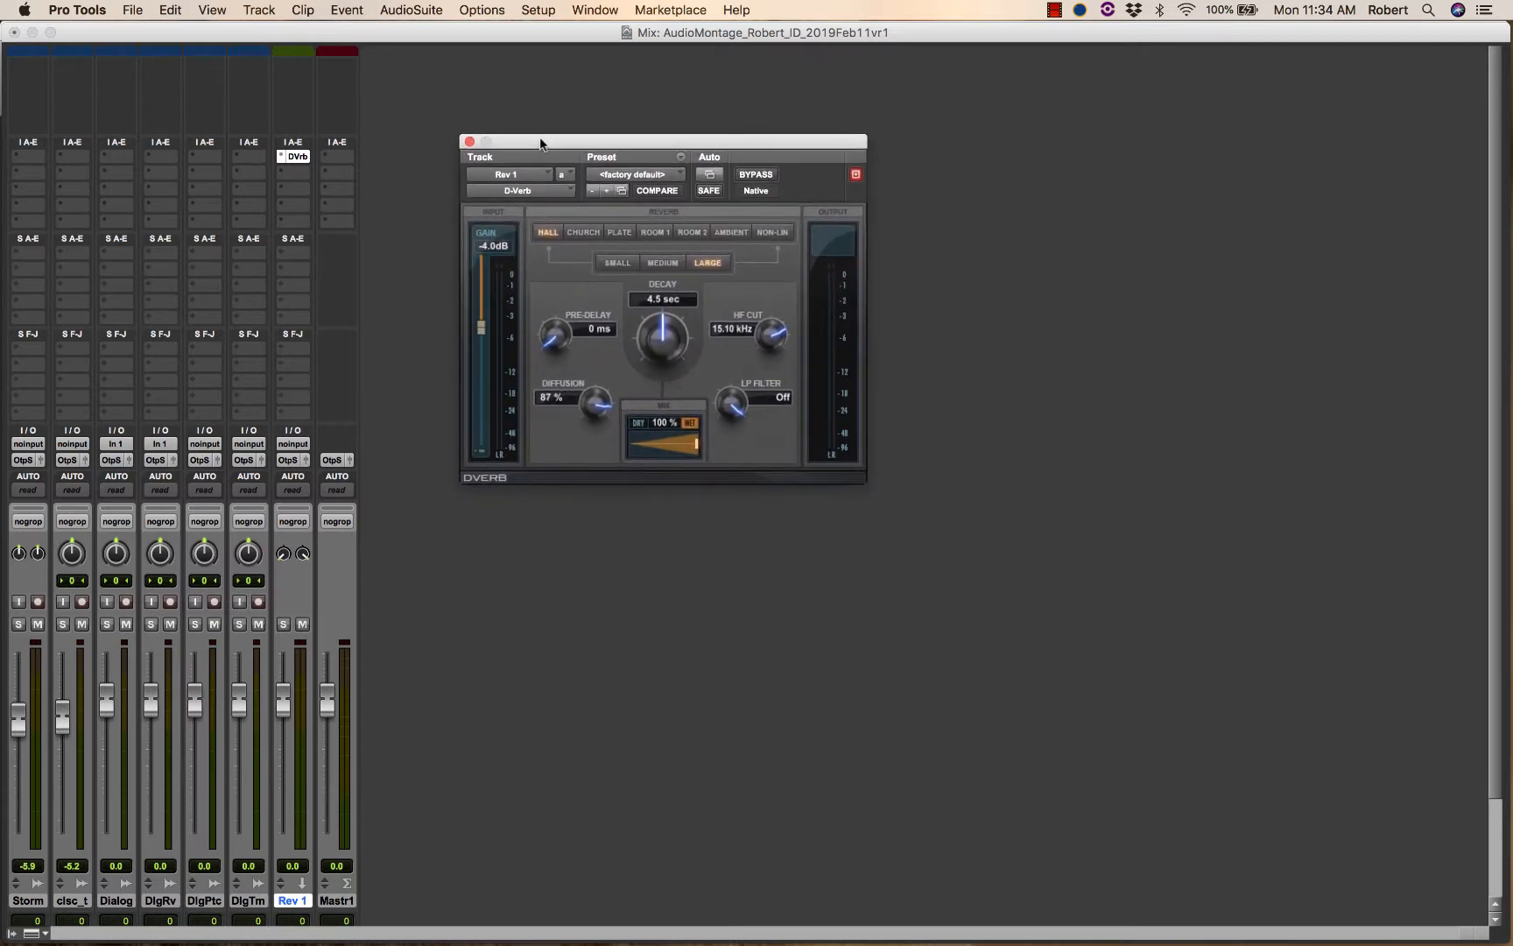
Load the Large Hall preset into the D-Verb on the Rev 1 track.
click(681, 179)
mouse_move(672, 14)
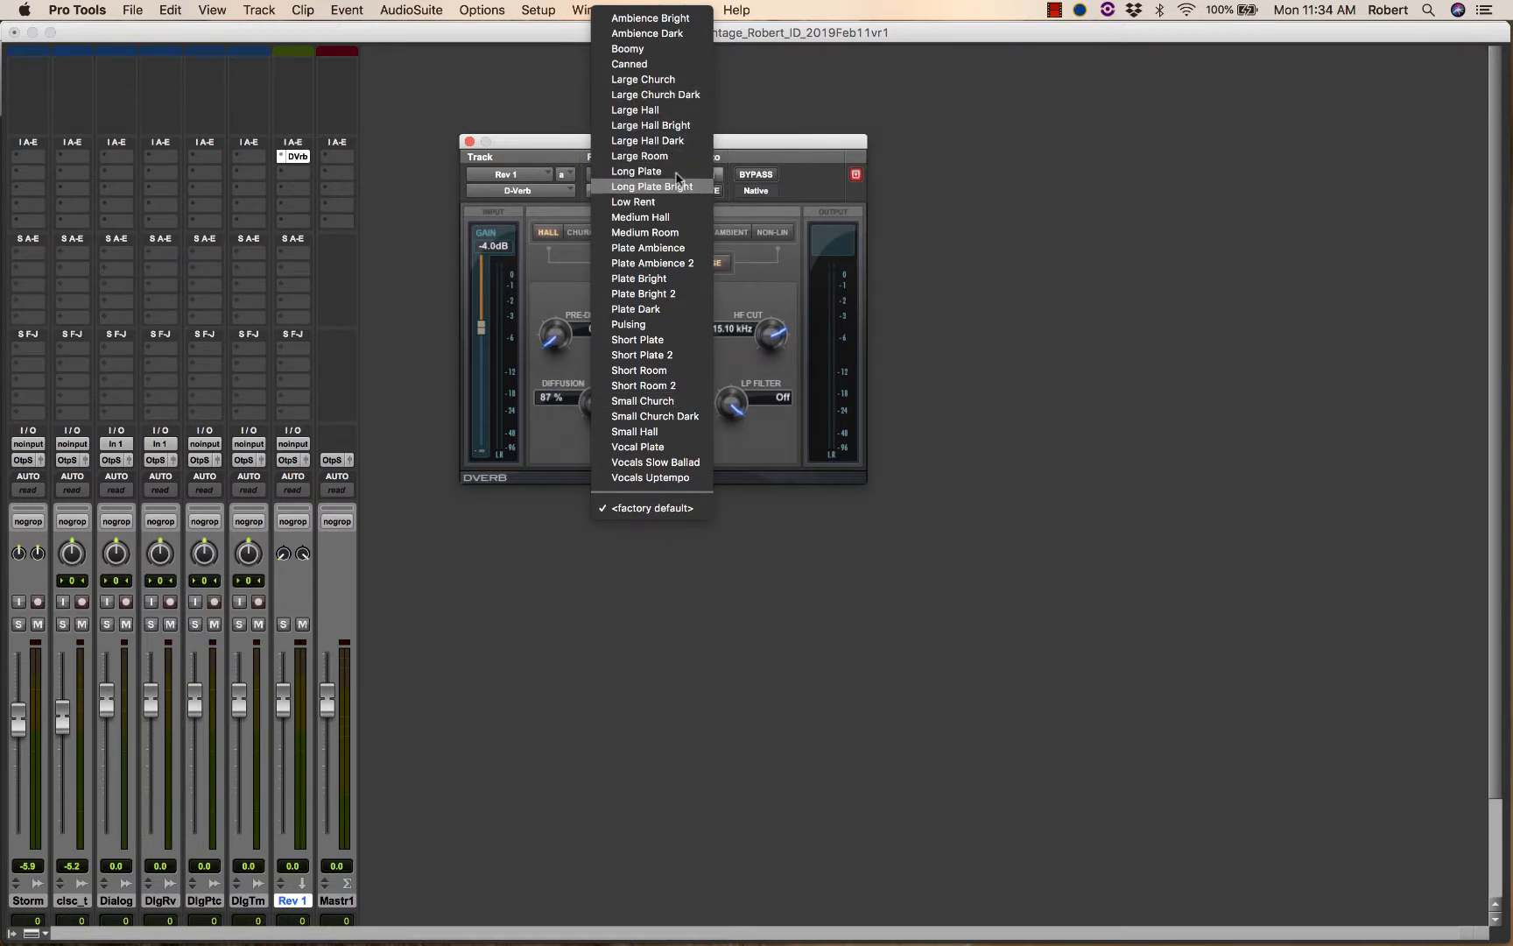
click(680, 110)
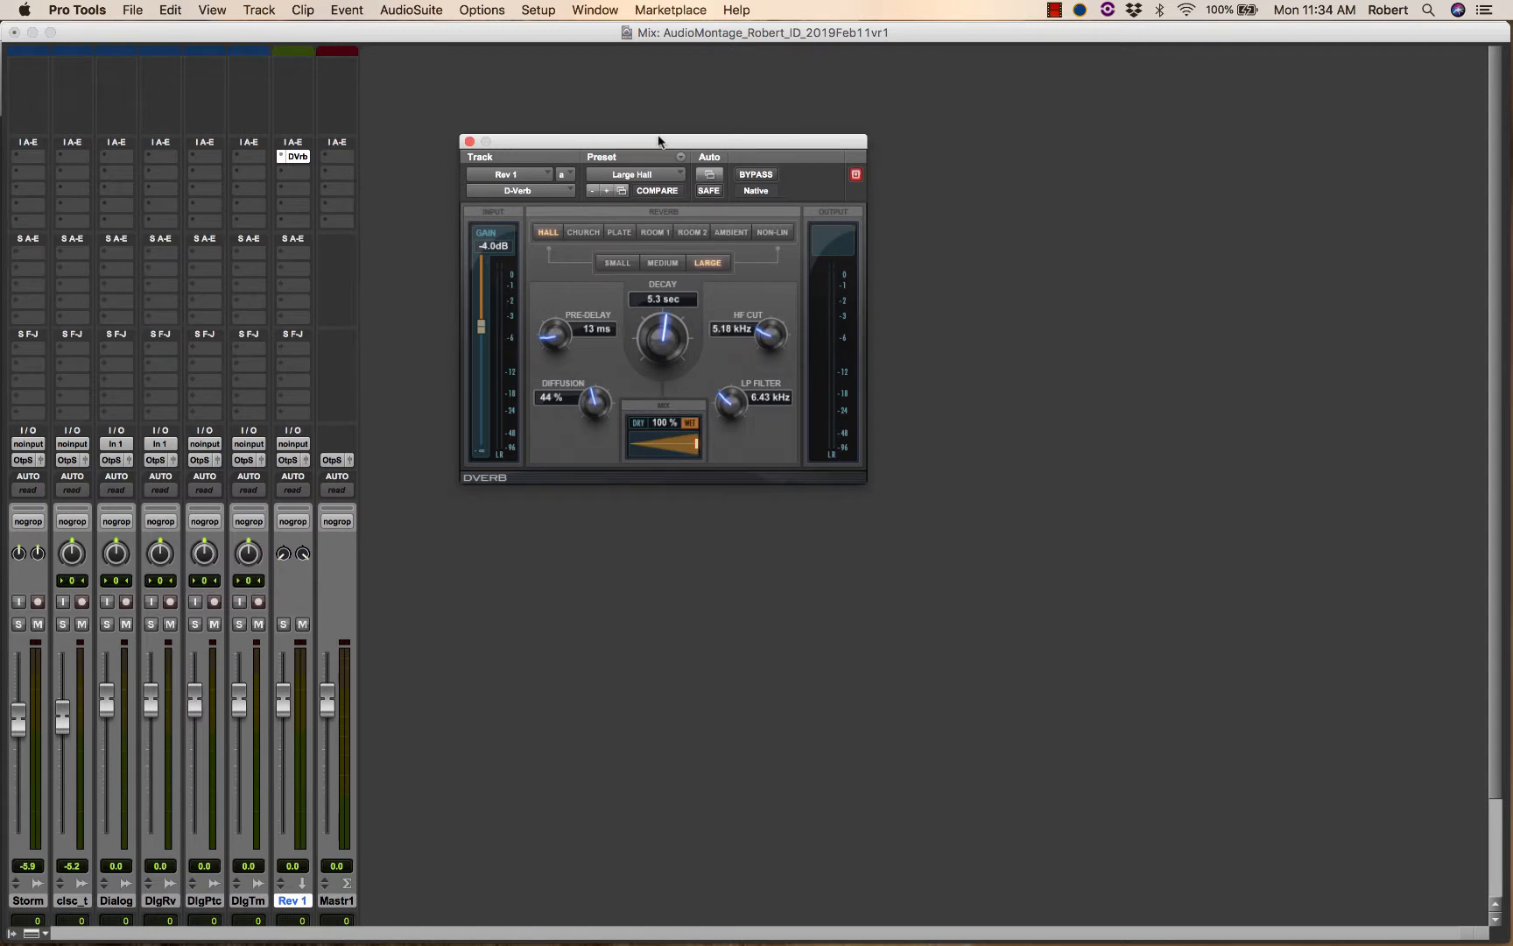
drag(630, 142, 652, 194)
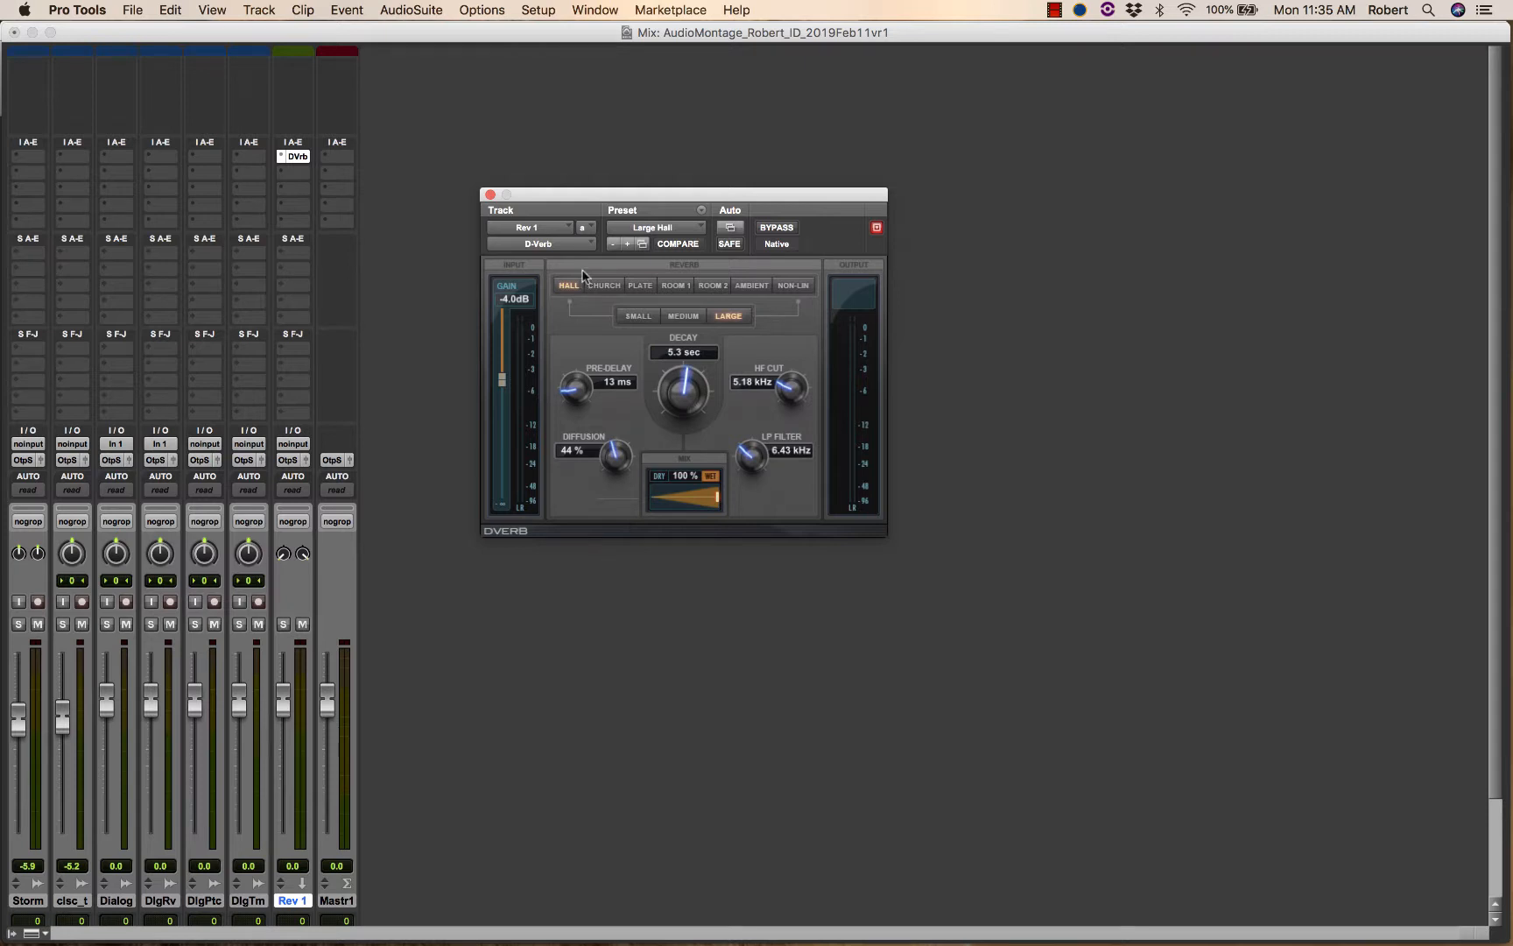
In the I/O Setup, delete the Sax, Piano, Rev Sax and Rev Piano bus paths, keeping Output.Stereo.
click(542, 13)
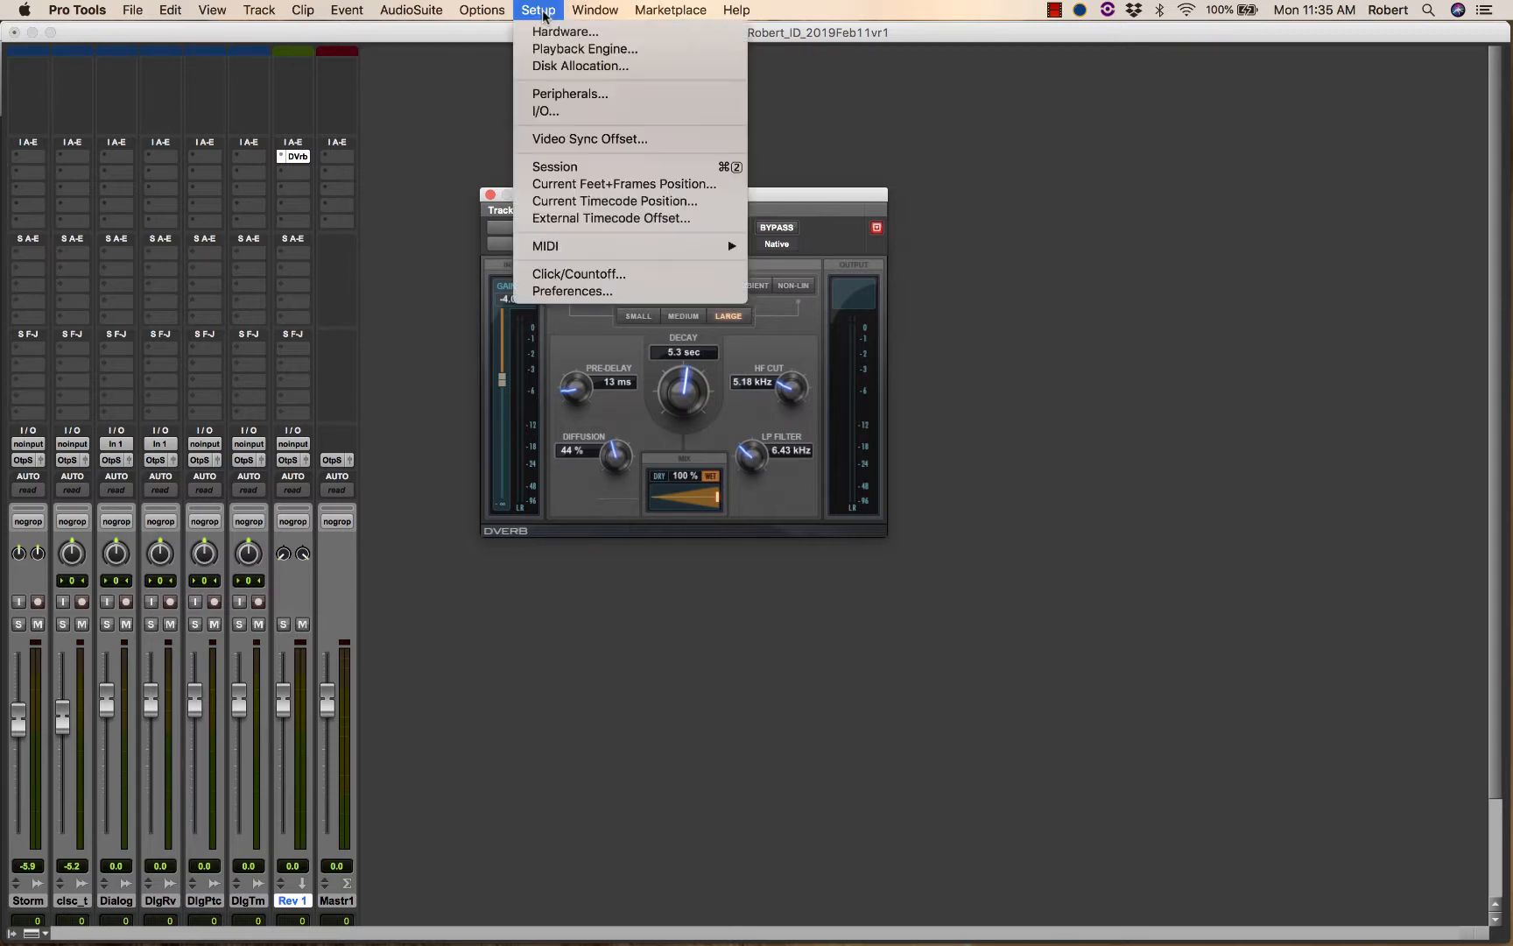
click(559, 111)
drag(572, 138, 565, 96)
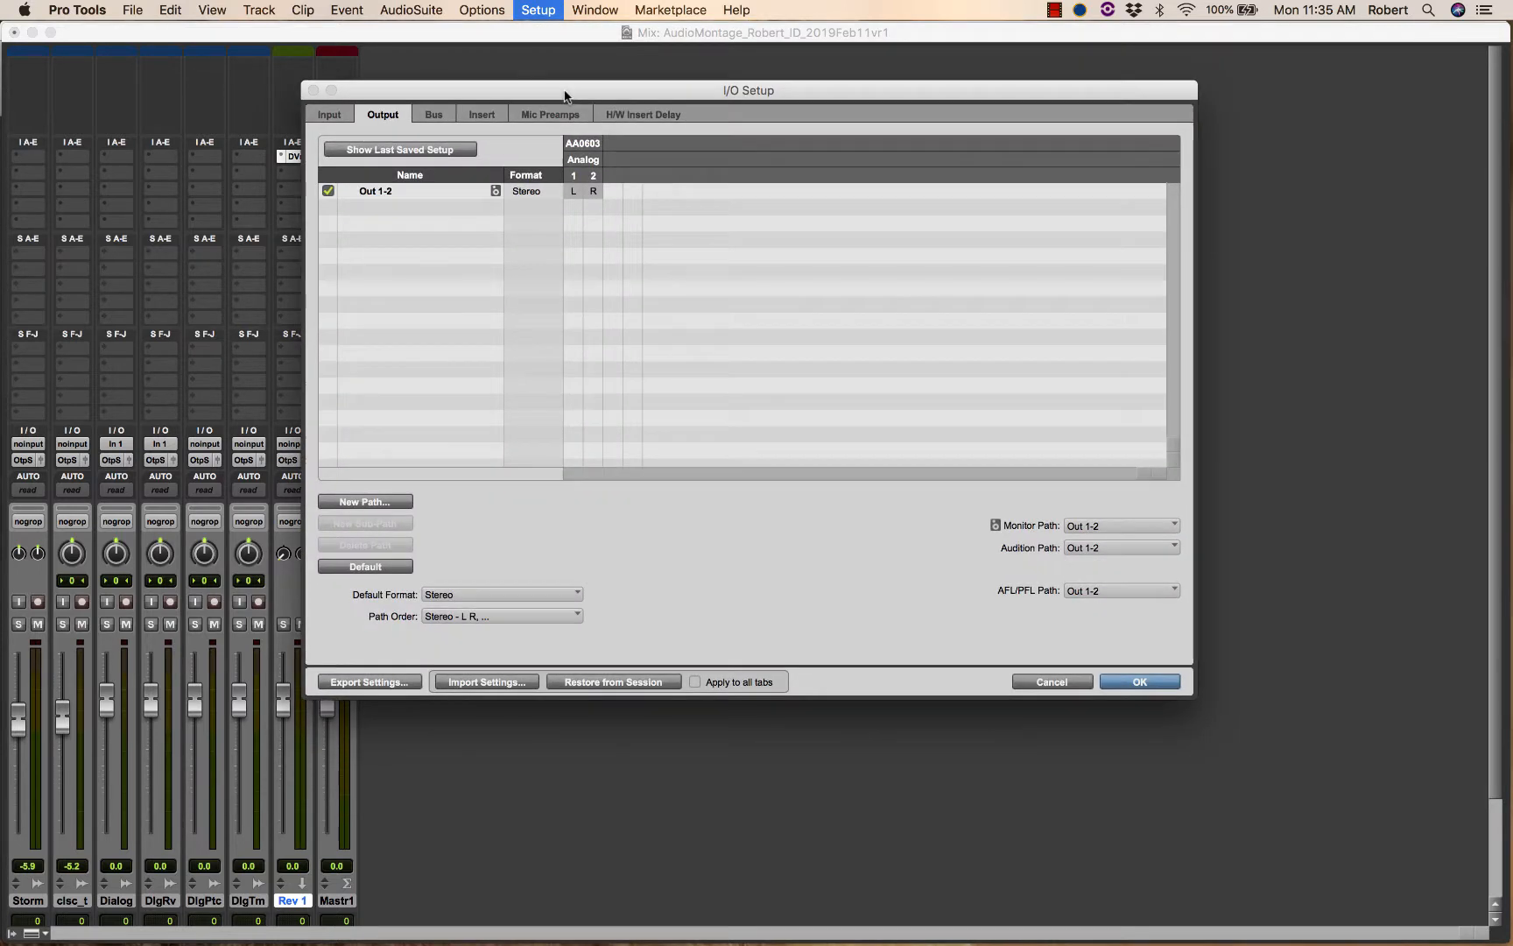
click(422, 112)
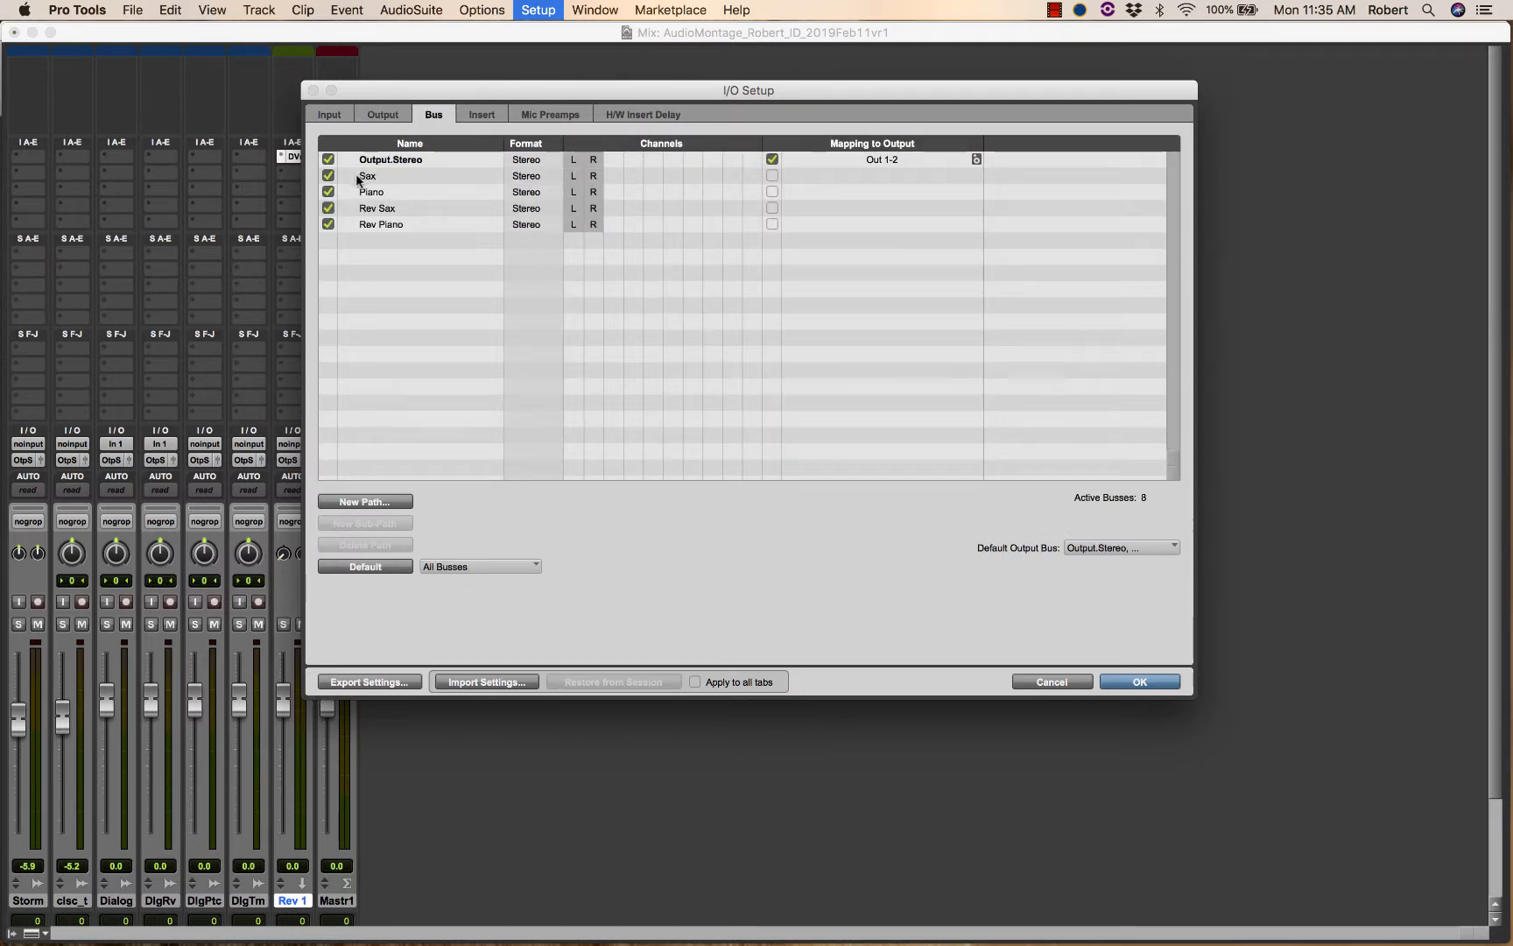
click(382, 174)
click(385, 193)
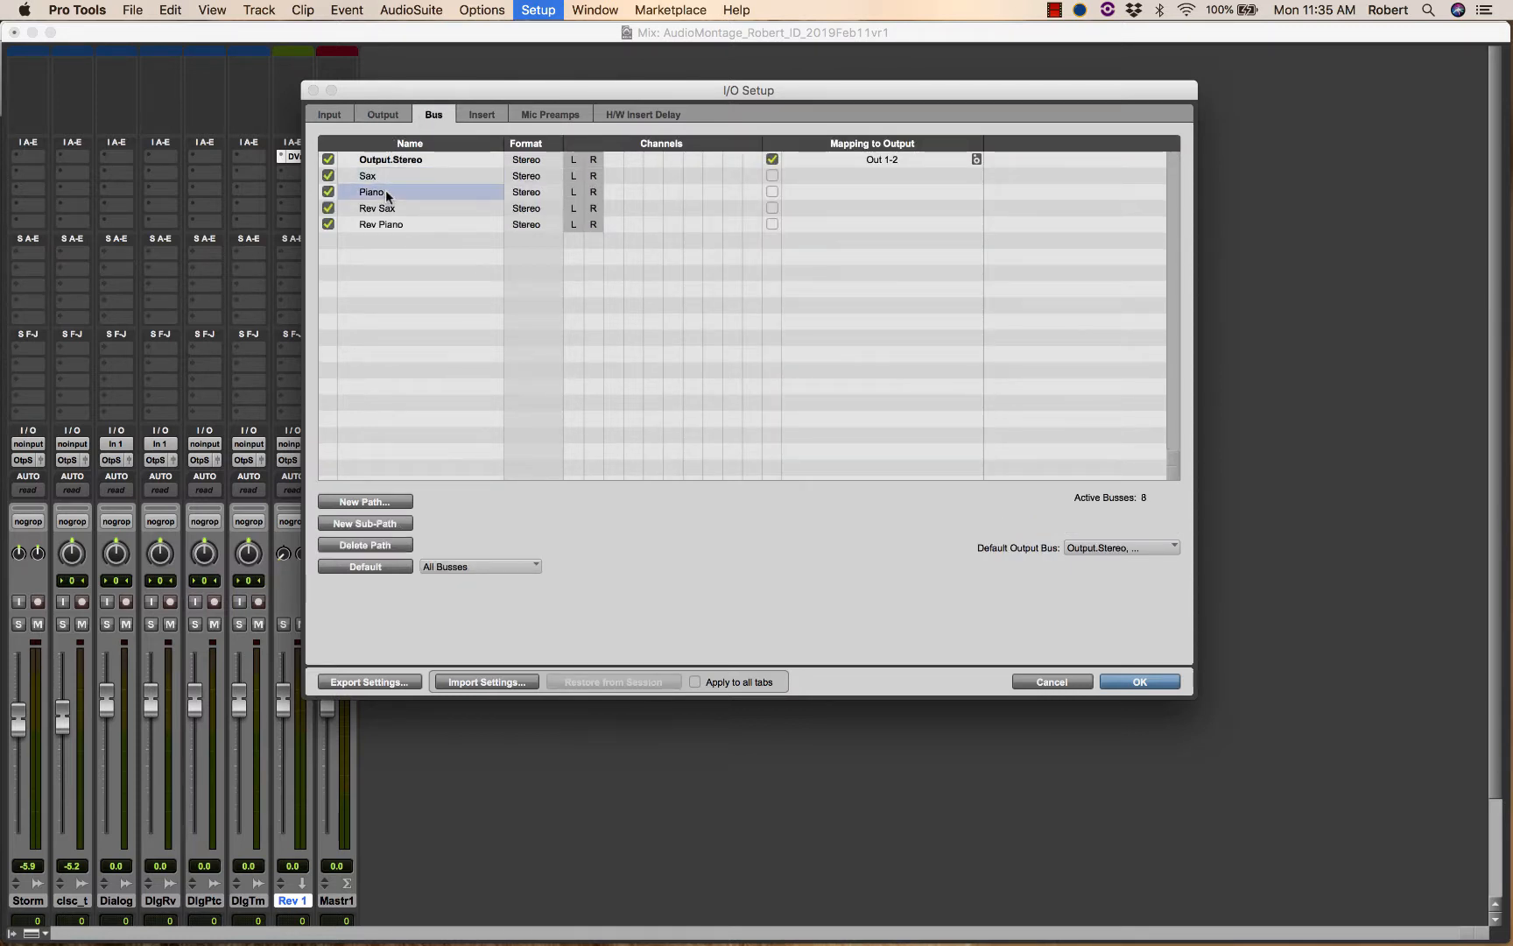
click(387, 209)
click(399, 222)
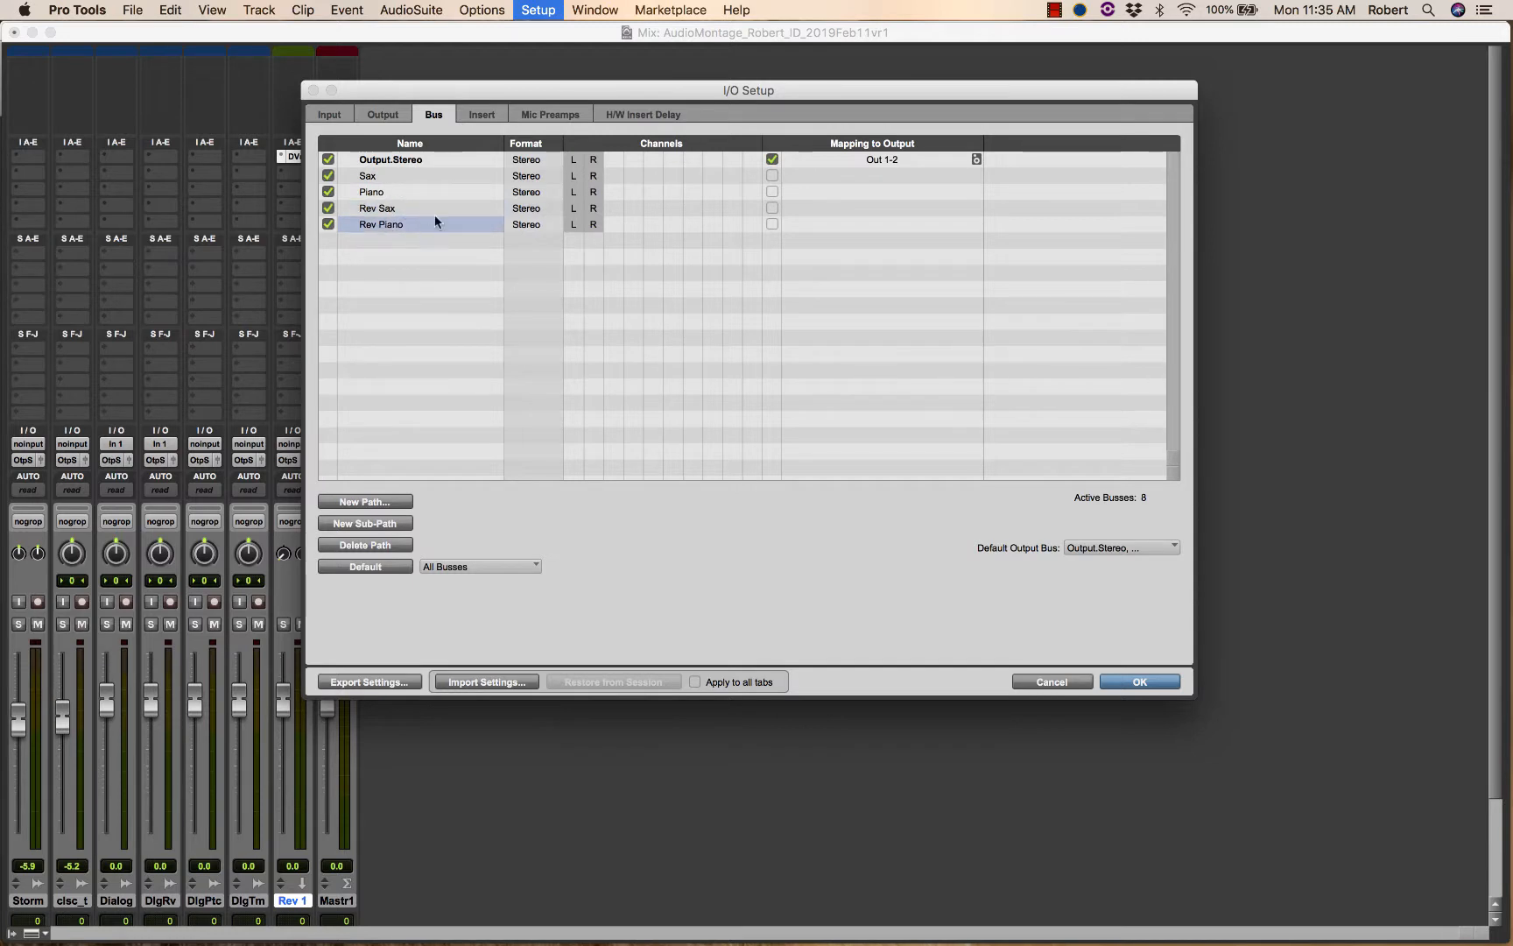
shift+click(452, 174)
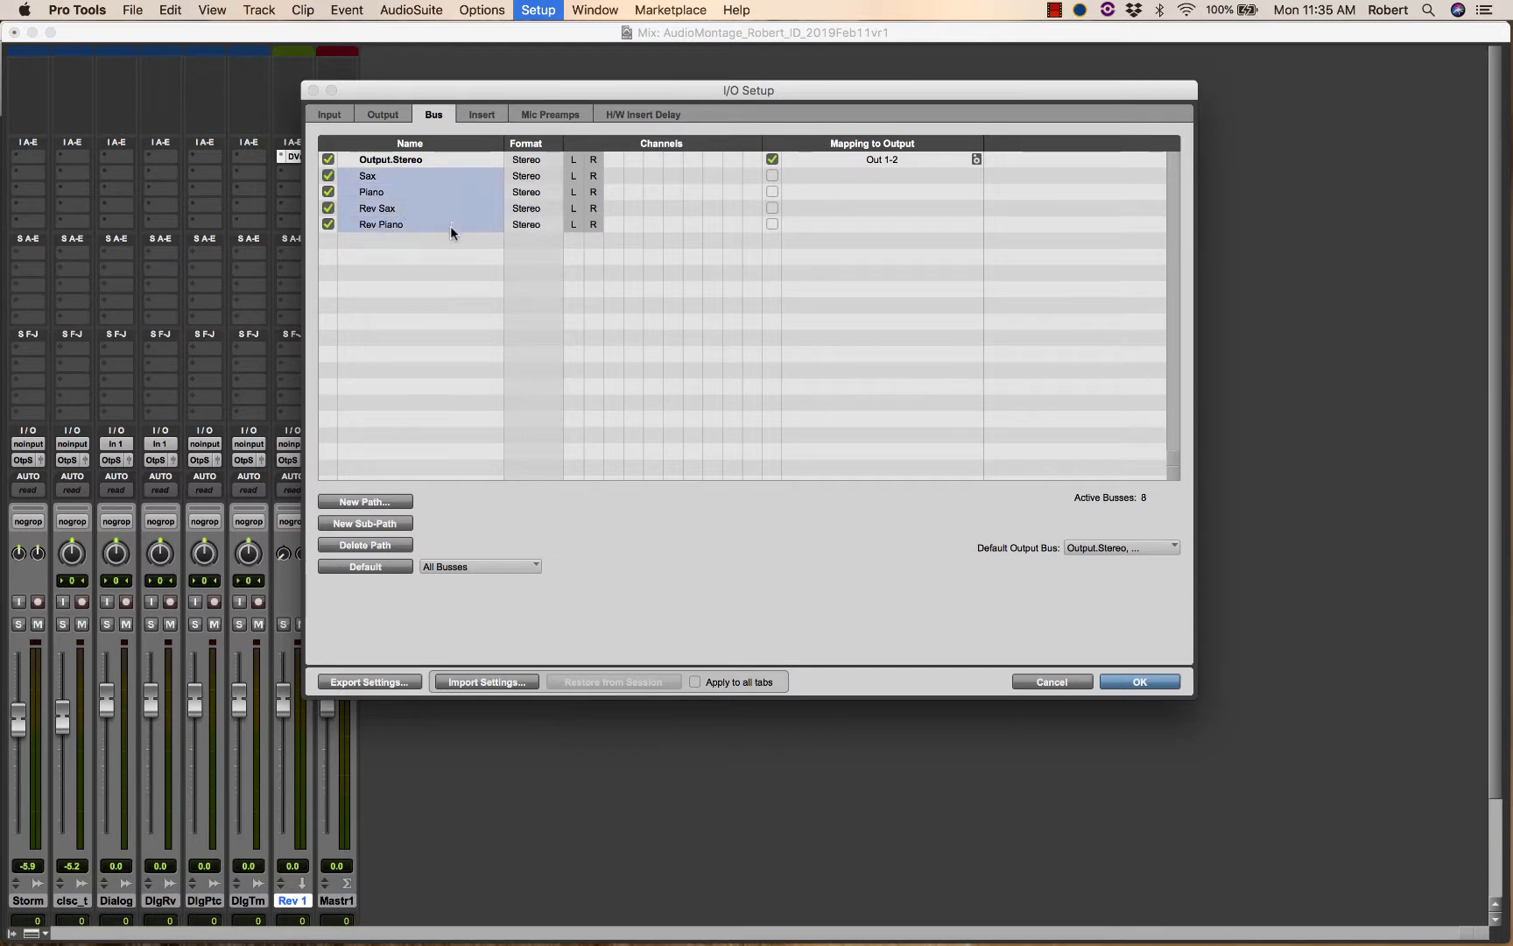
click(467, 159)
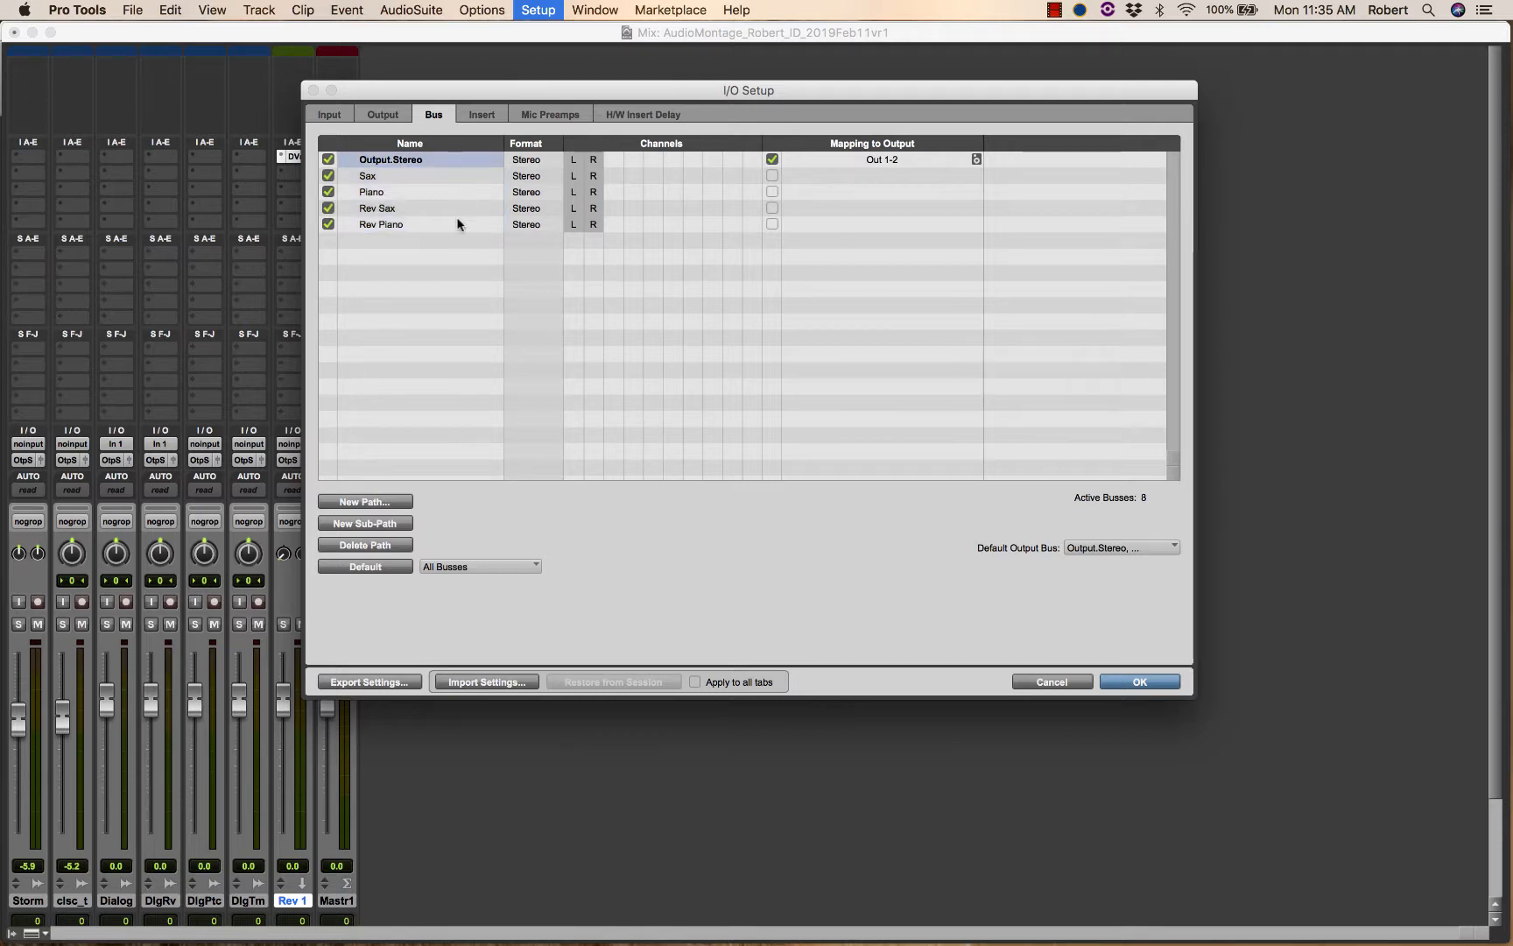
click(457, 231)
shift+click(455, 175)
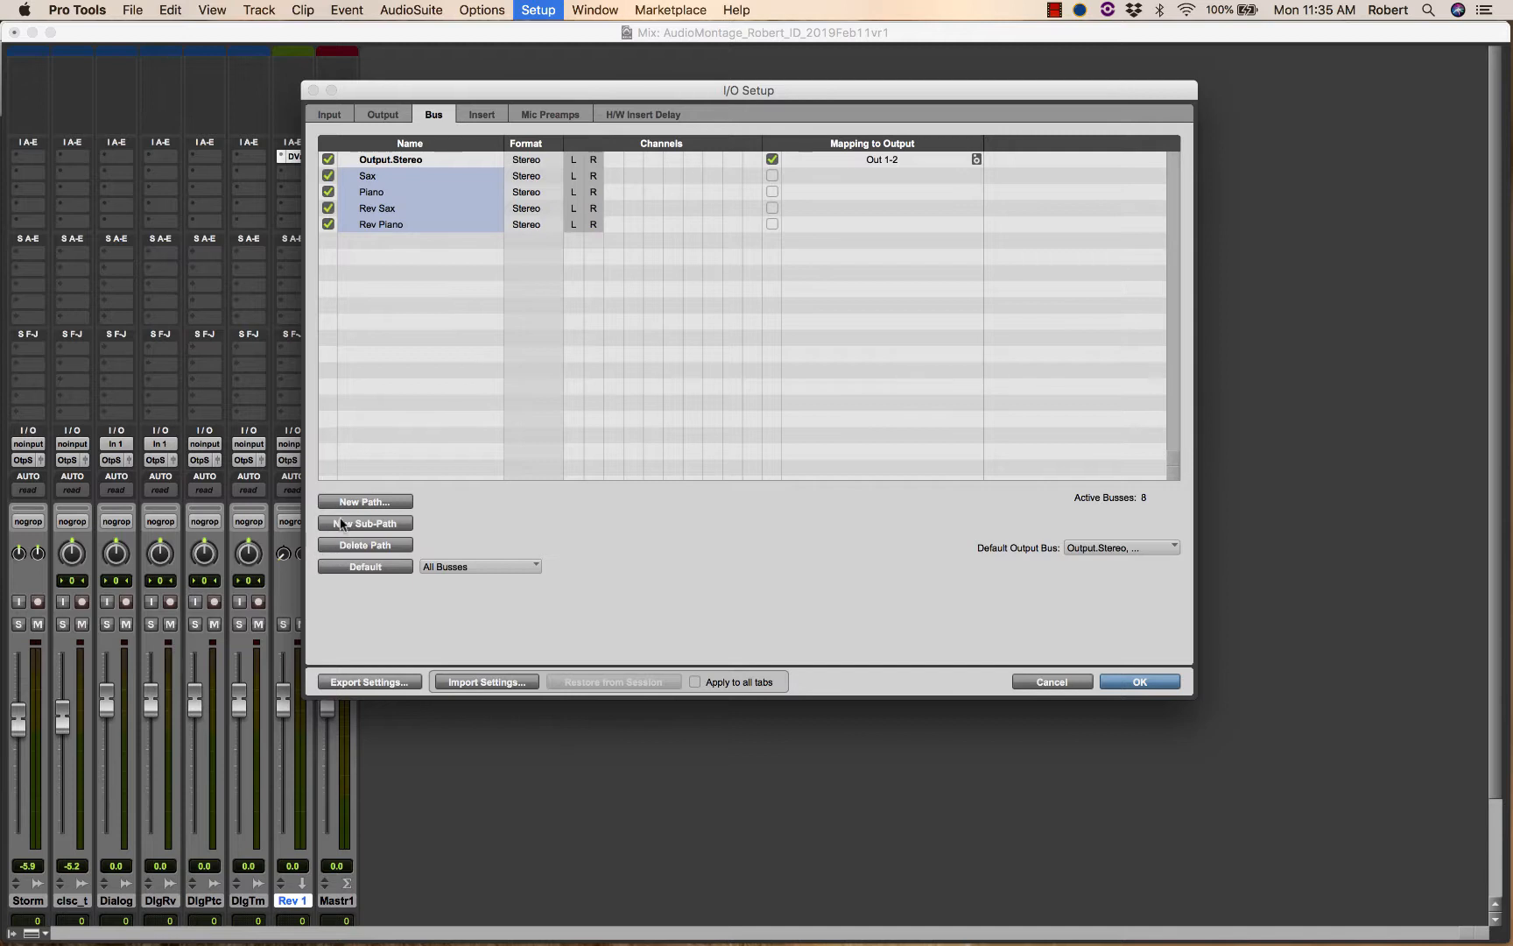
click(372, 546)
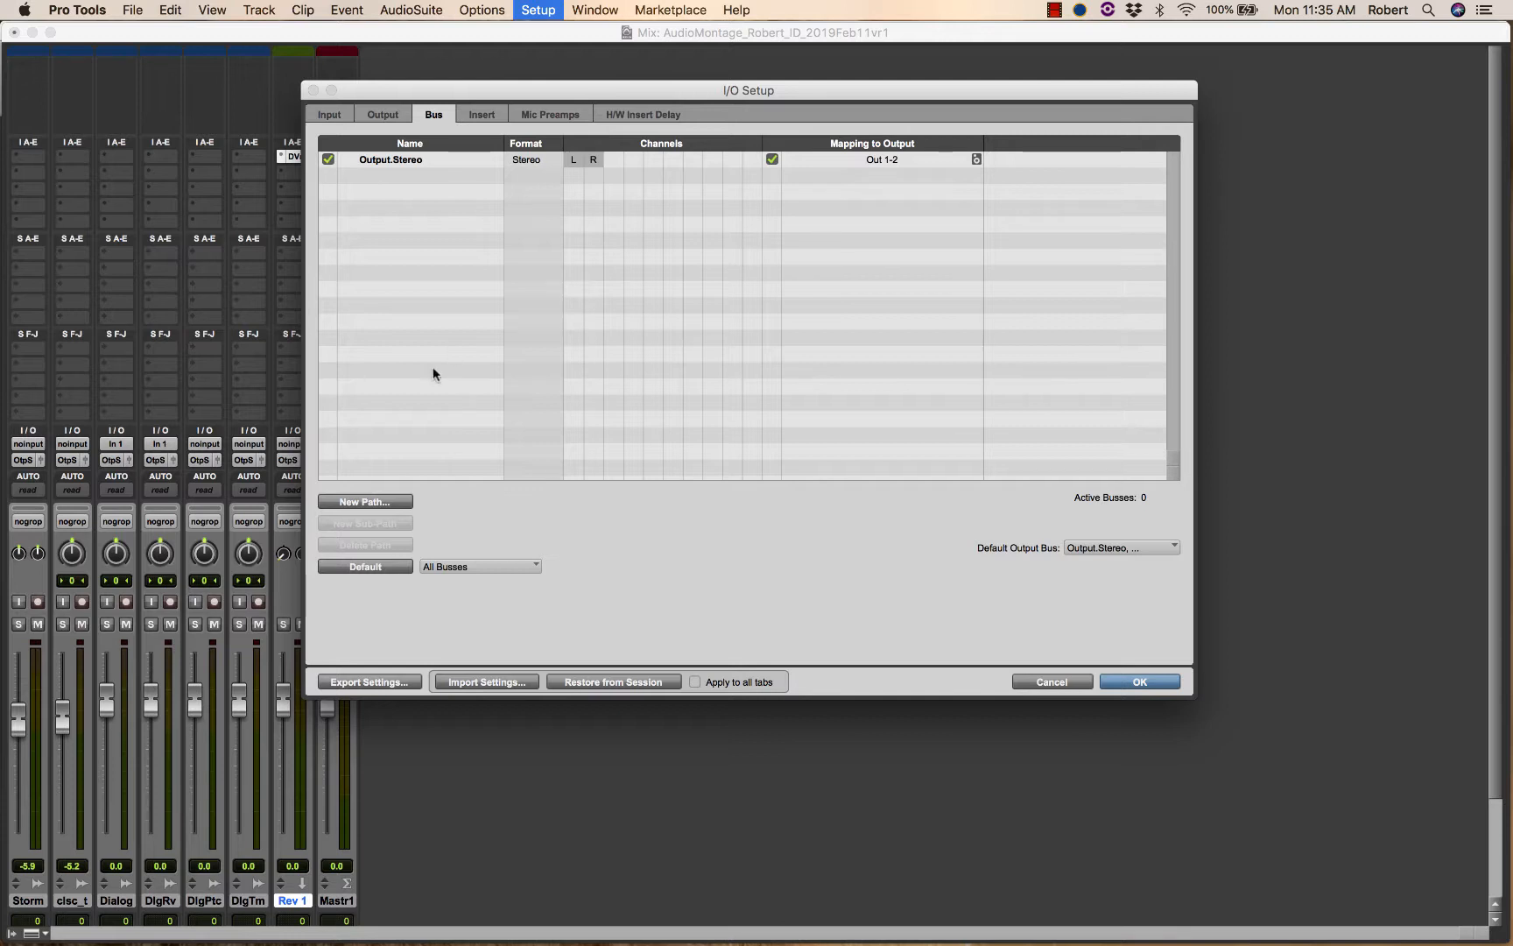
Create one new stereo bus path named Rev 1 in the I/O Setup.
click(360, 501)
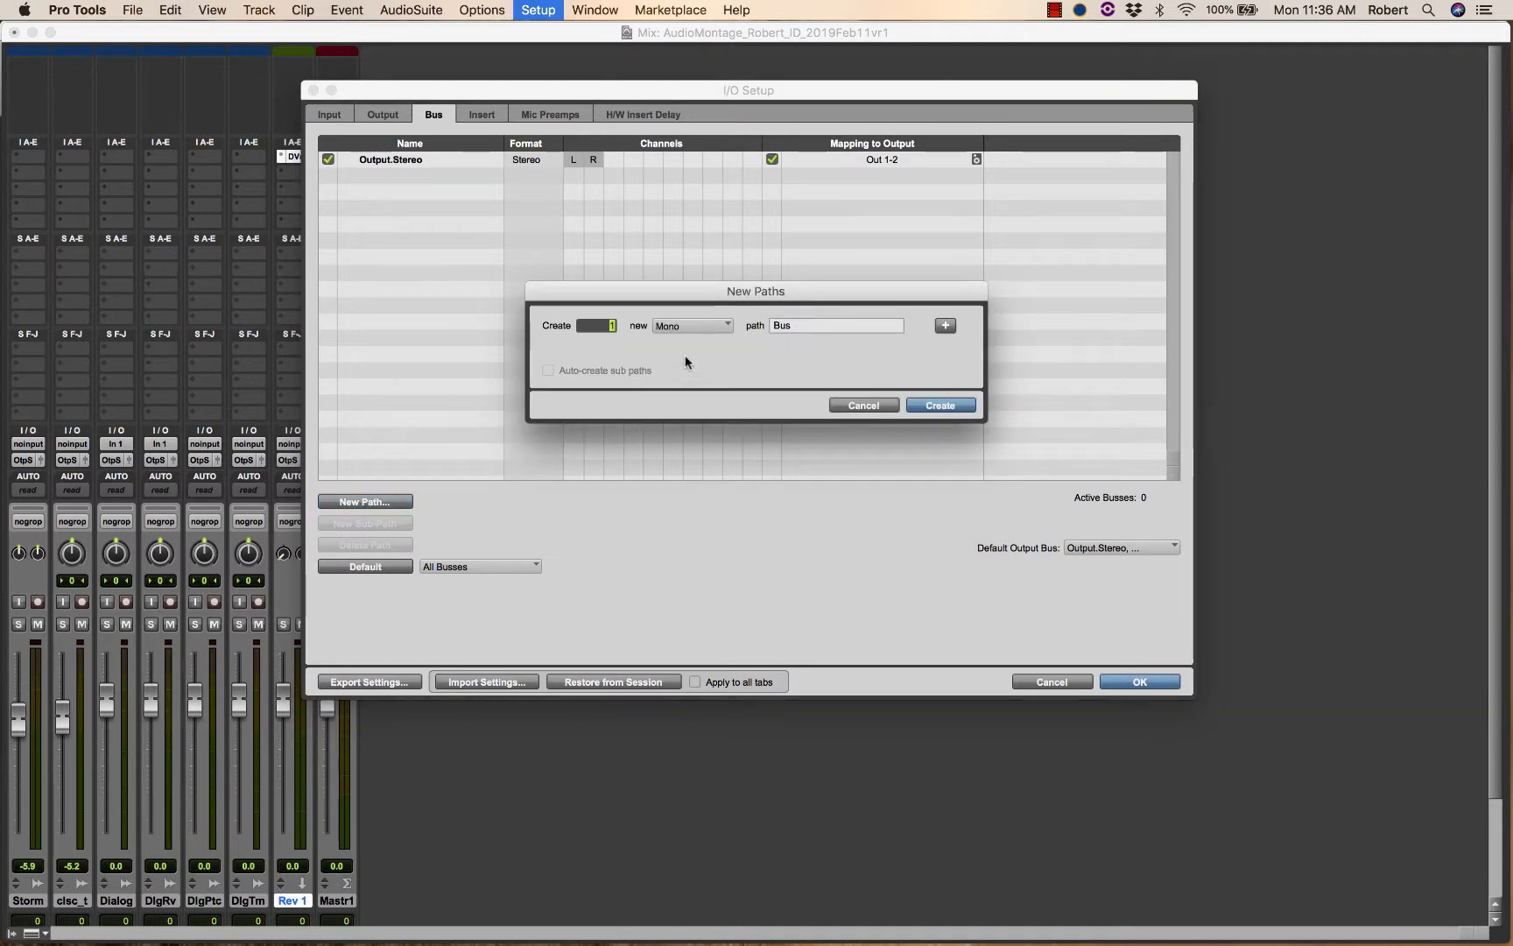
click(701, 328)
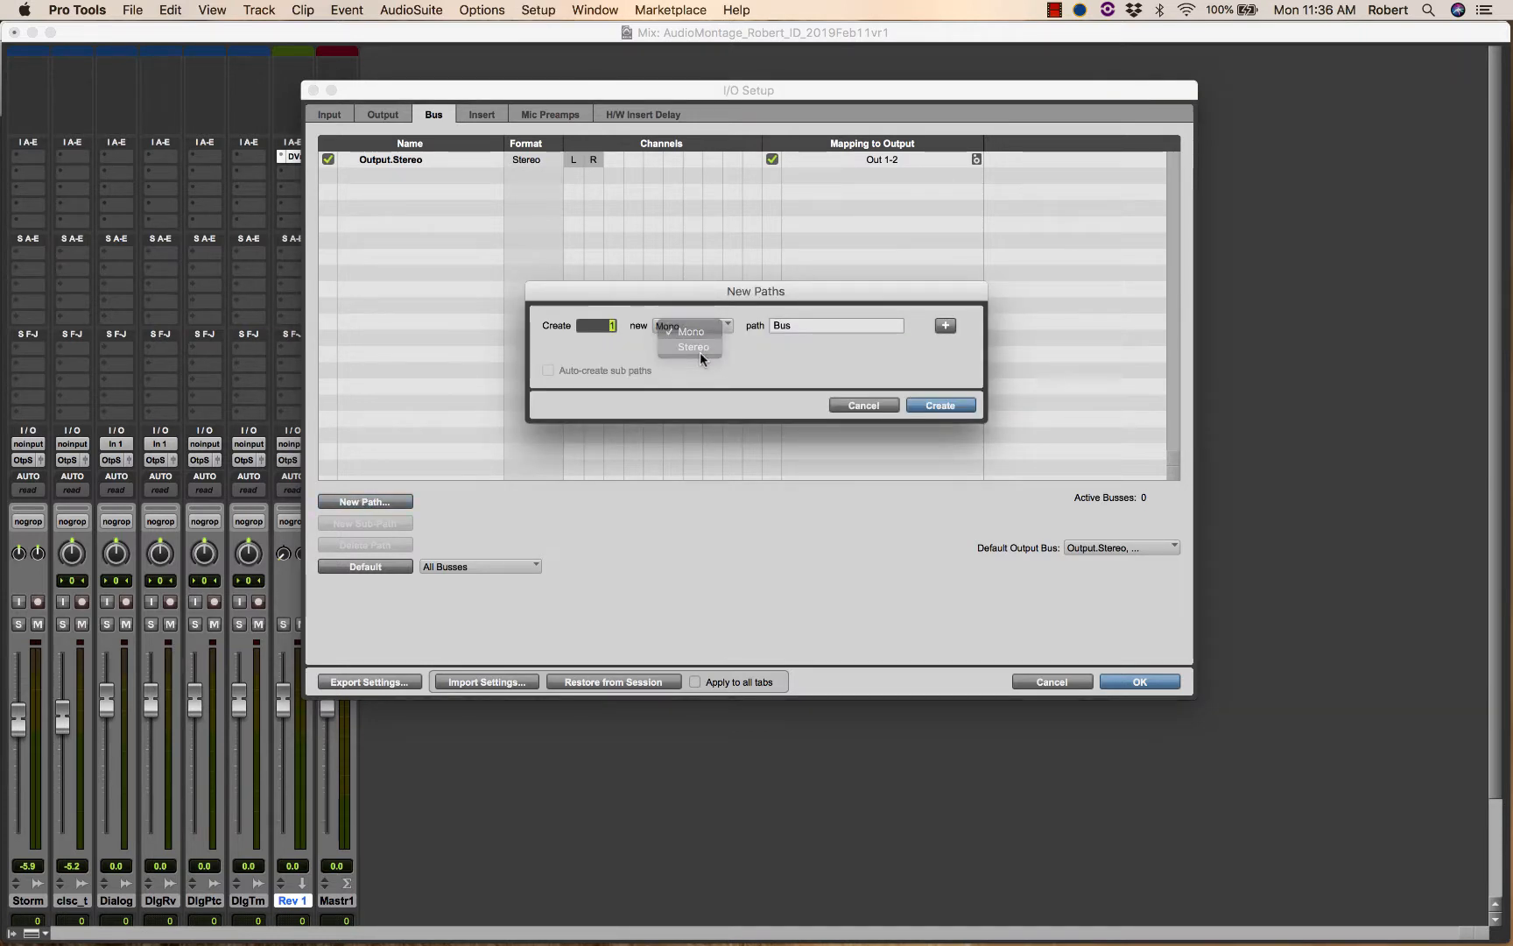
click(700, 347)
click(818, 331)
drag(818, 331, 762, 327)
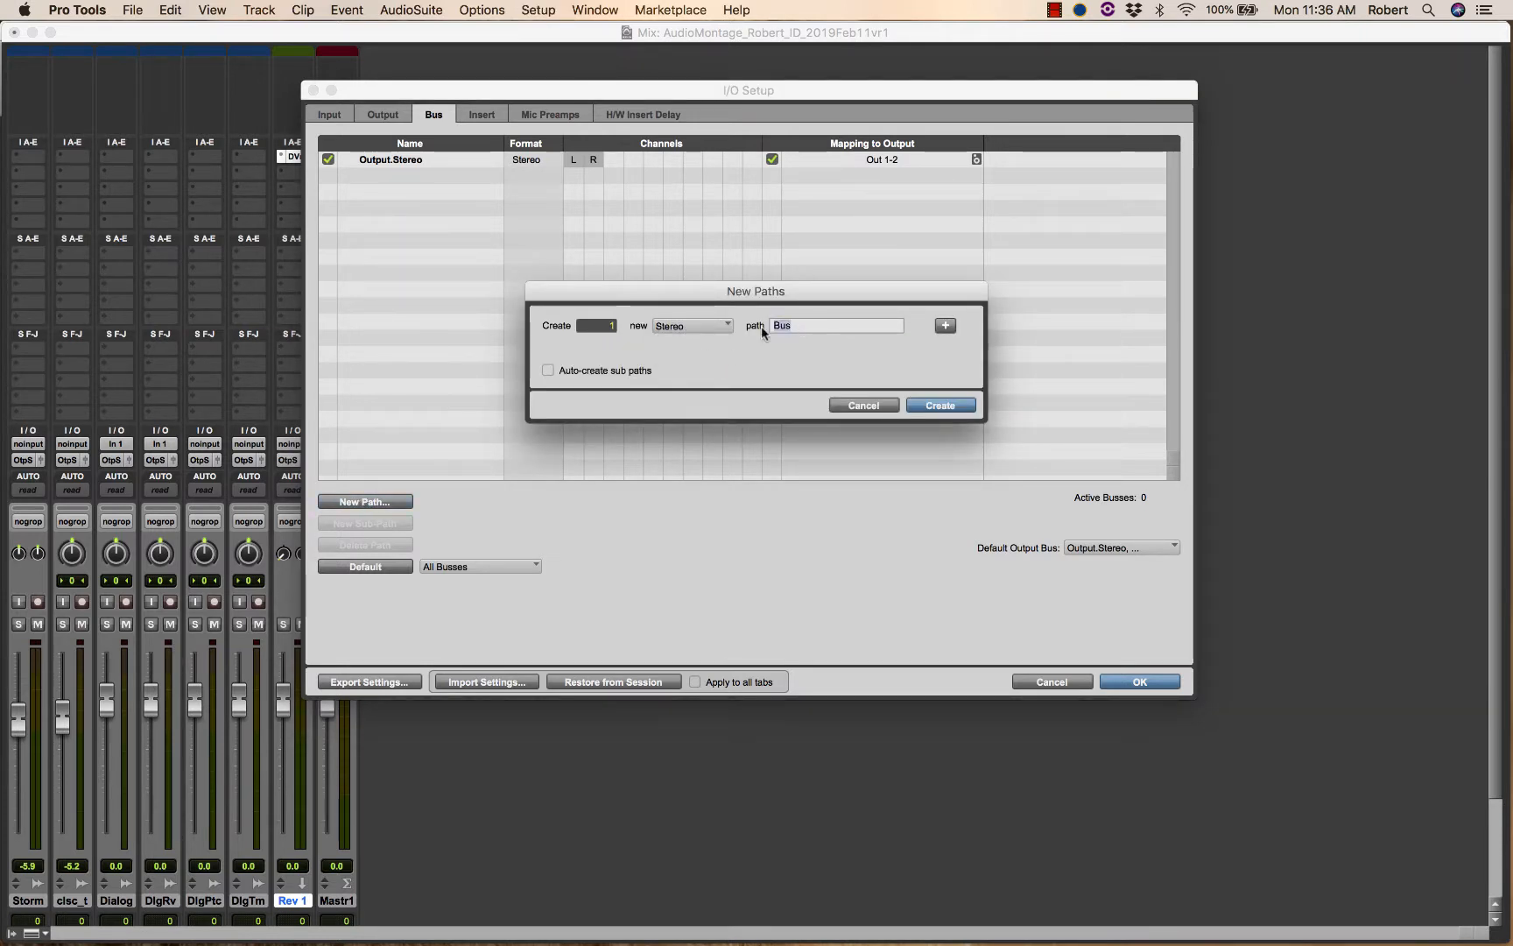
text(Rev 1)
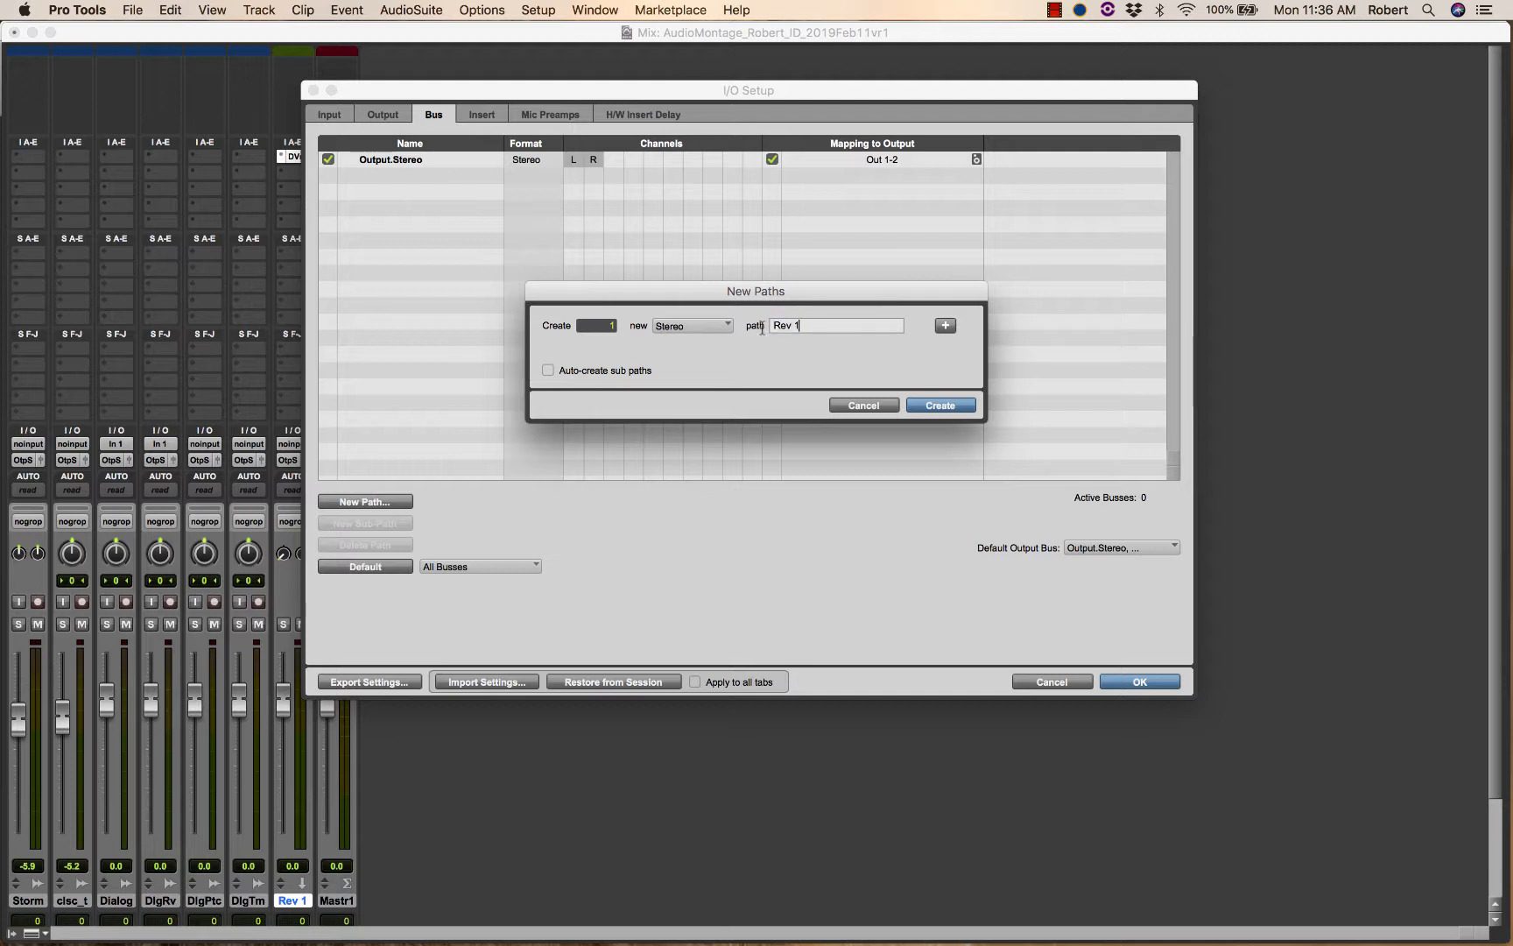
click(946, 405)
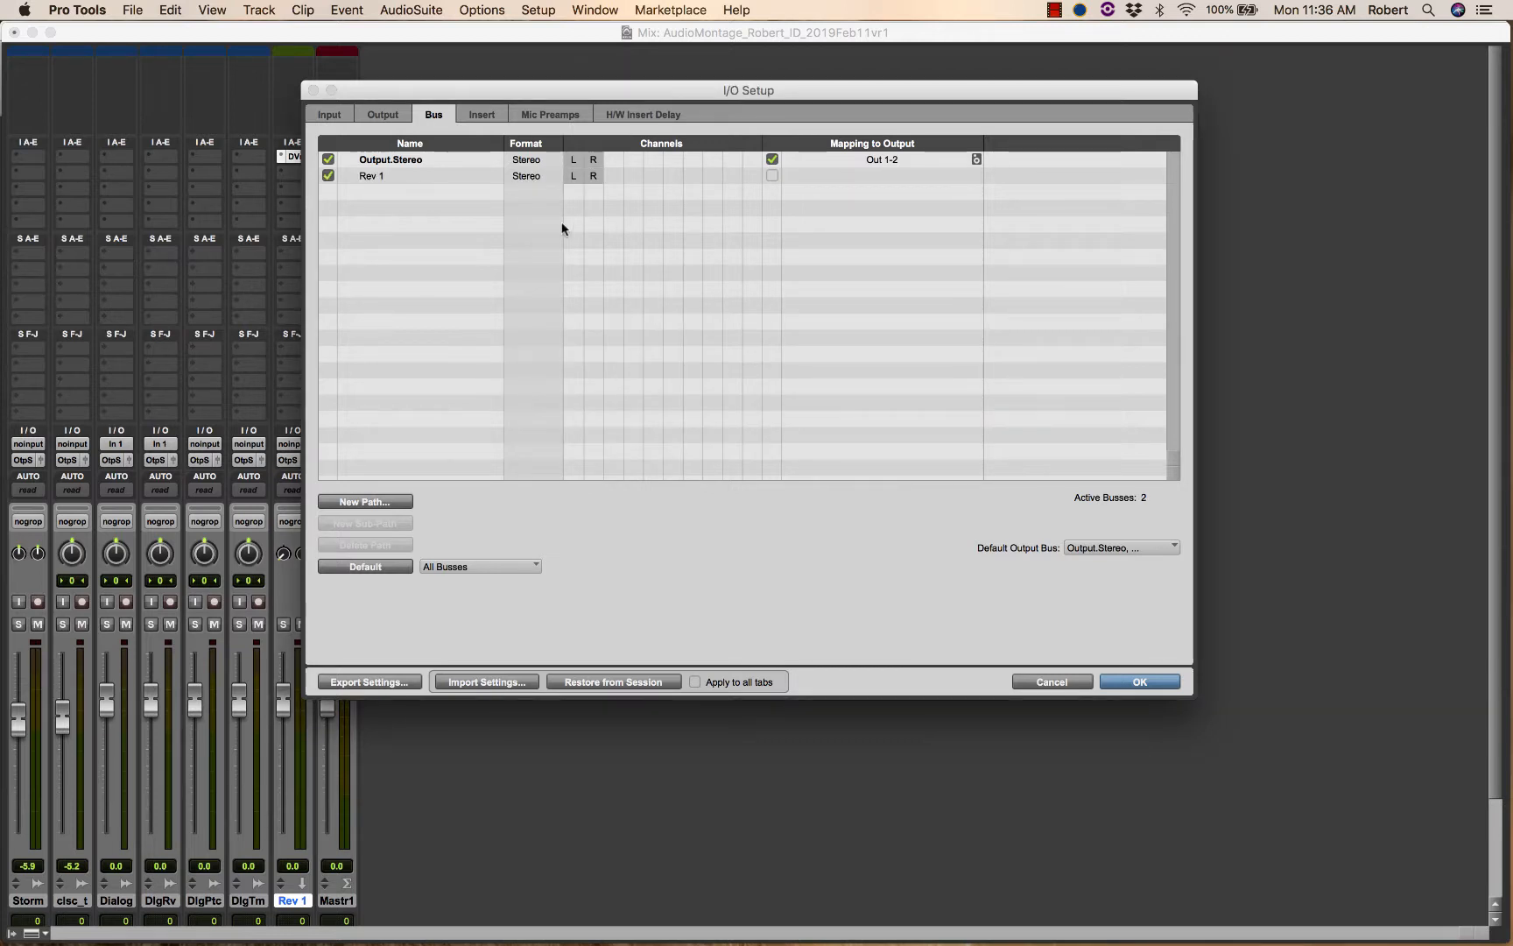
click(416, 177)
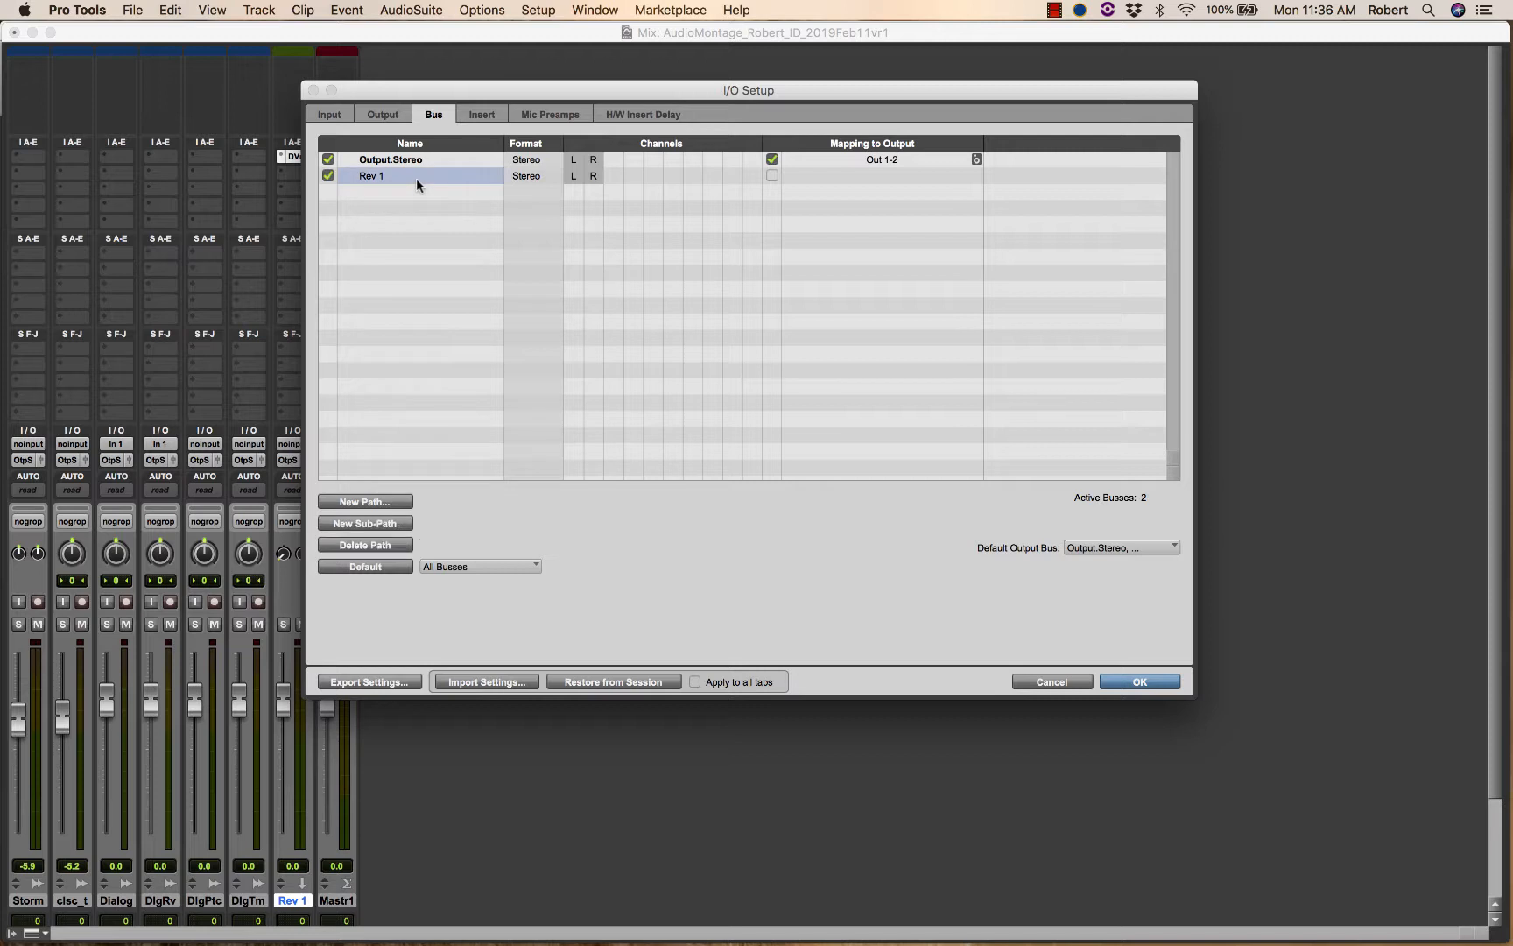
Create one new stereo bus path named Rev 2 in the I/O Setup.
click(364, 501)
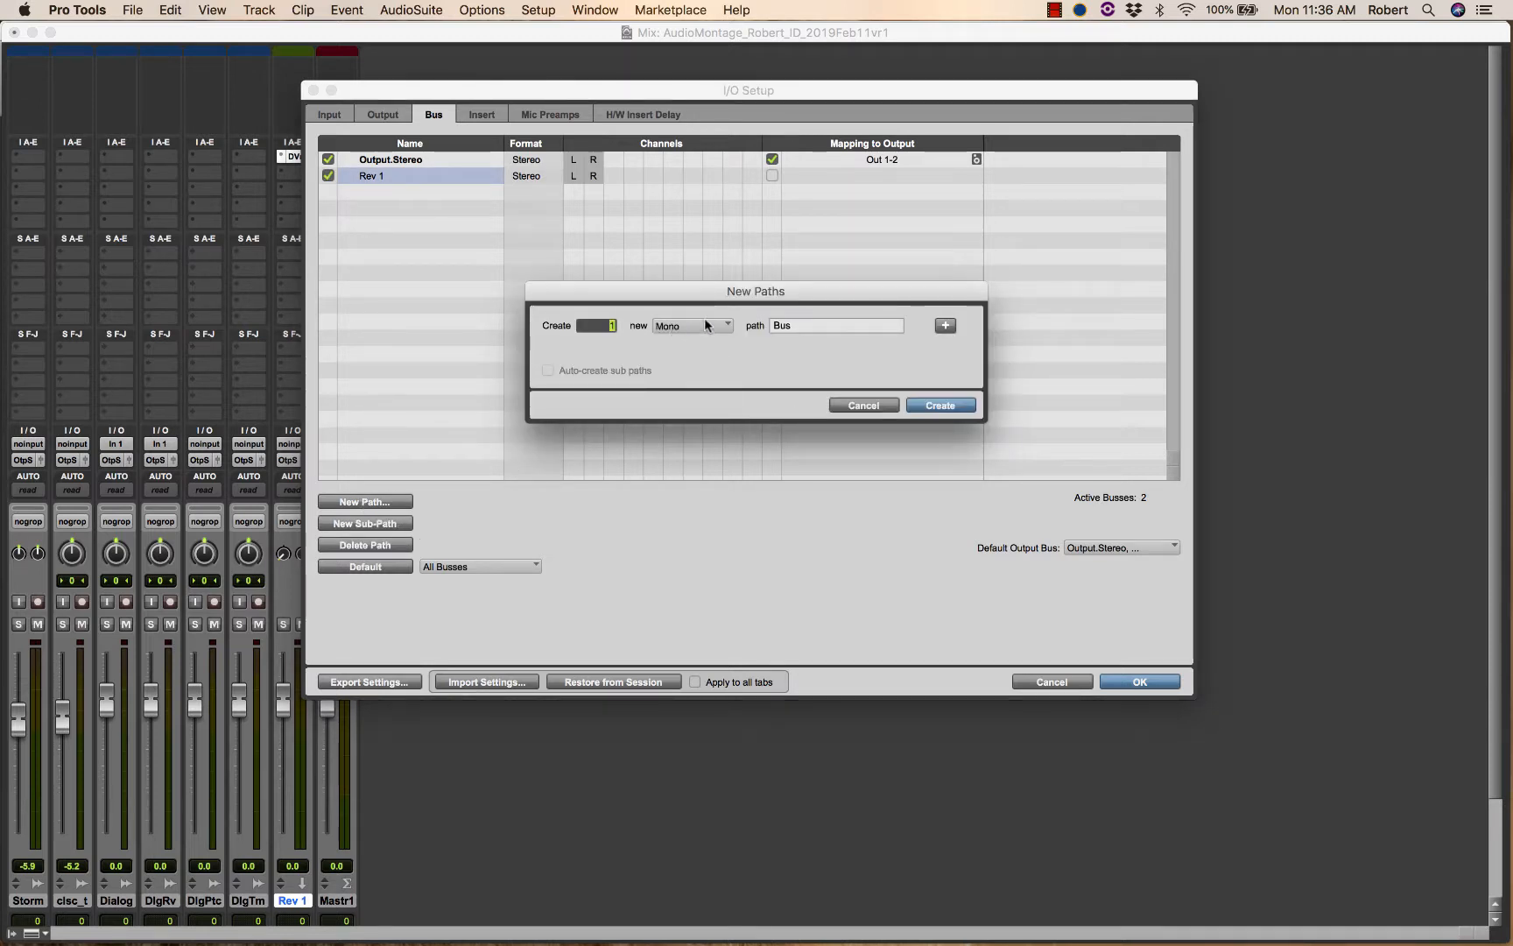
click(676, 328)
click(705, 343)
key(Tab)
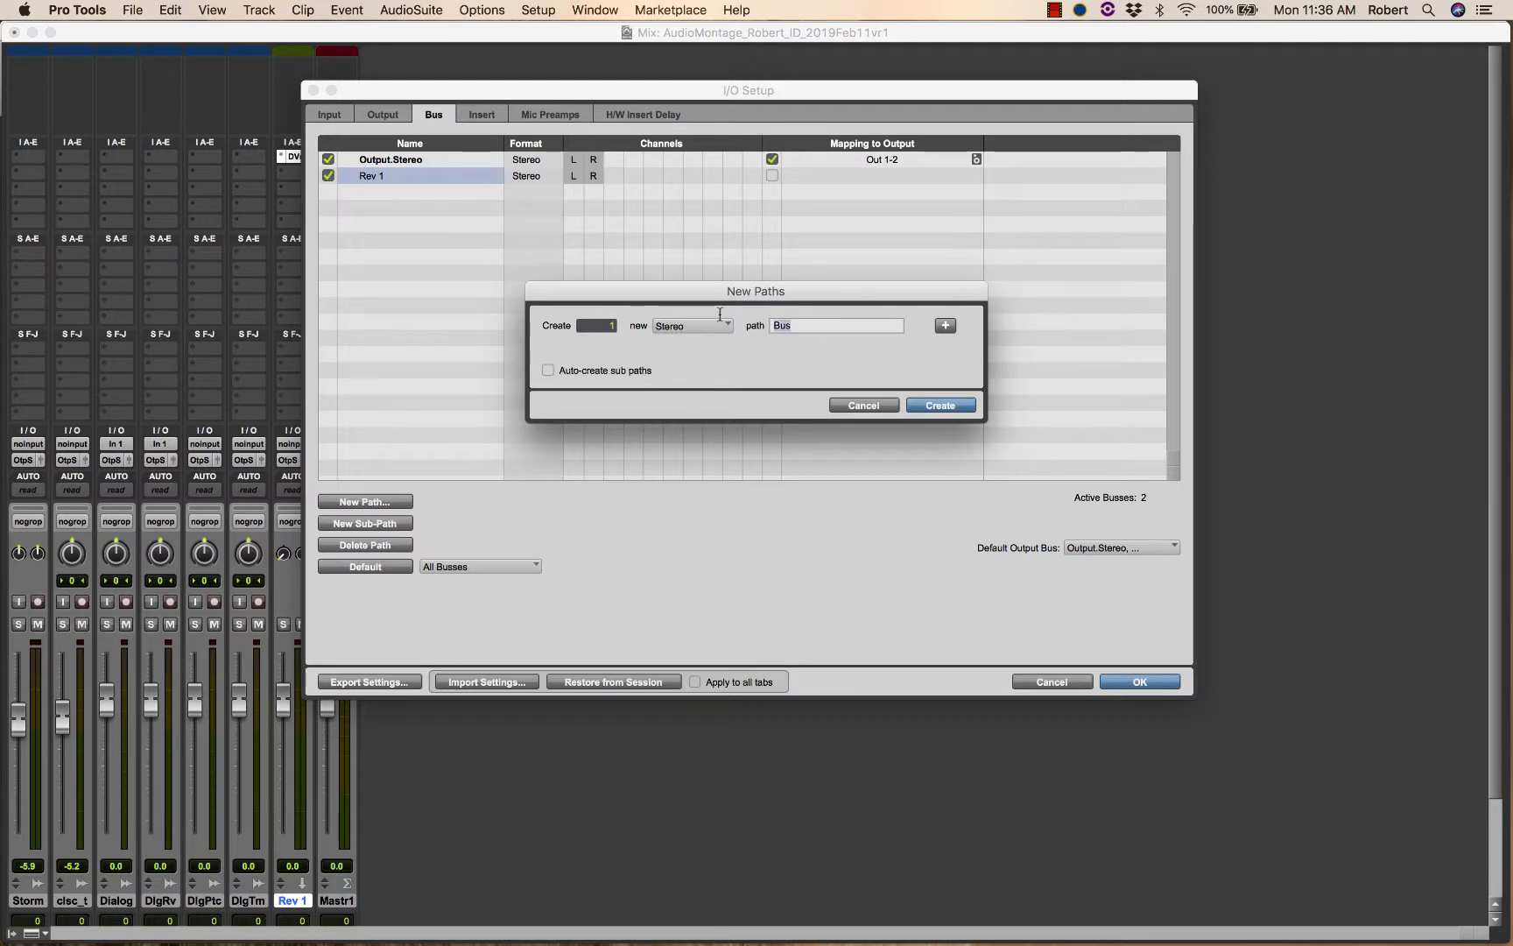
text(Rev 2)
click(925, 405)
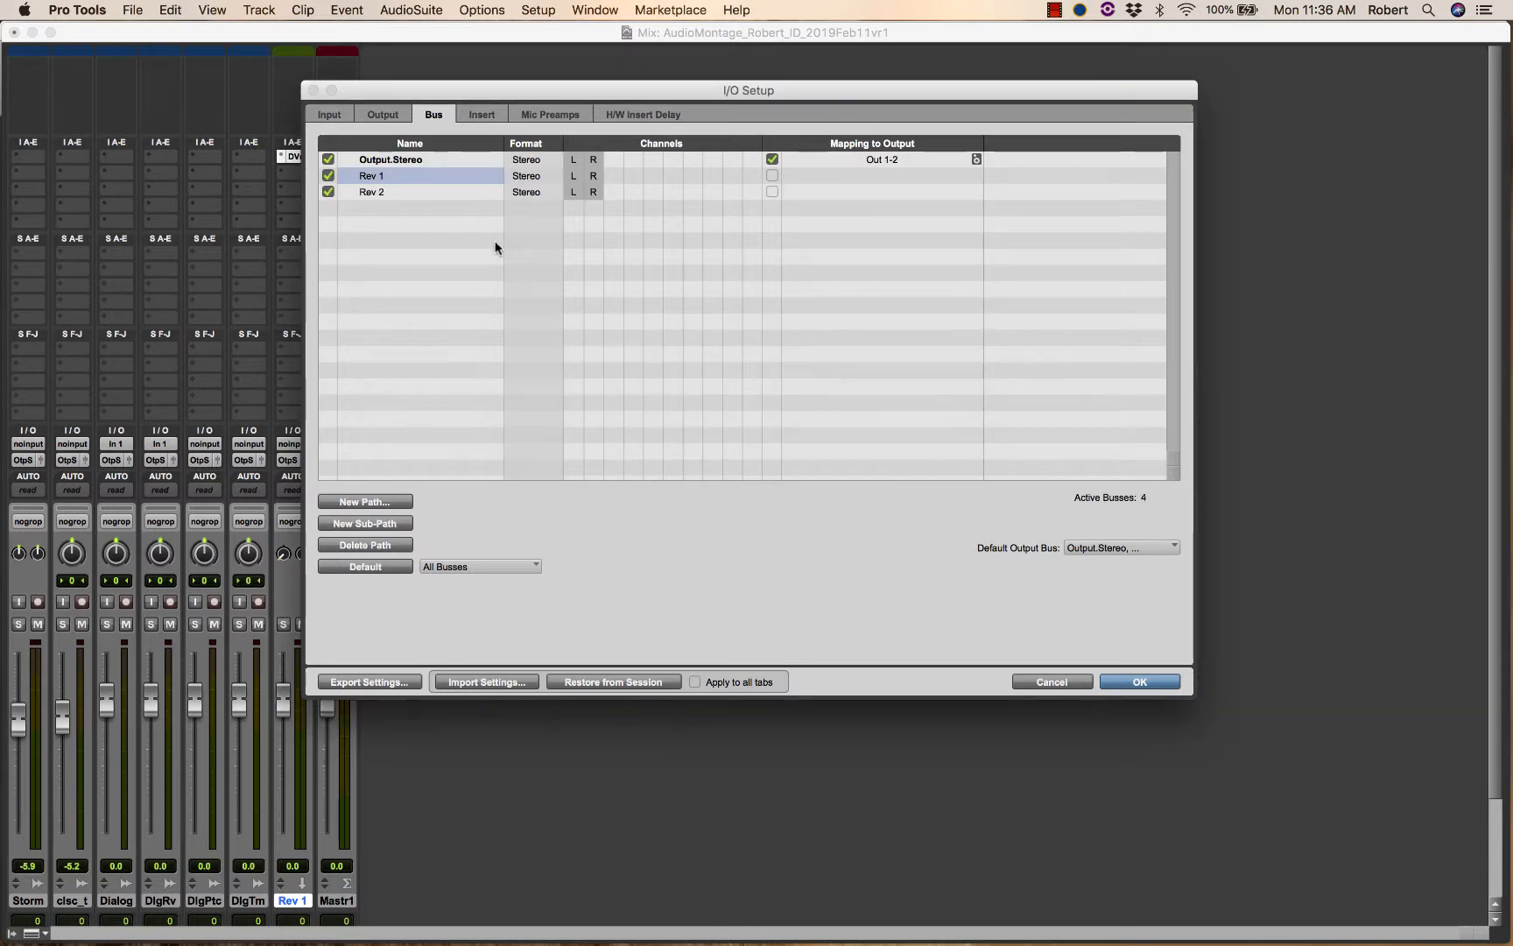
Compare the Rev 1 and Rev 2 bus paths with the Out 1-2 output path in the I/O Setup.
click(454, 193)
click(450, 176)
click(446, 194)
click(463, 179)
click(458, 193)
click(457, 177)
click(449, 190)
click(450, 177)
click(448, 190)
click(456, 176)
click(379, 113)
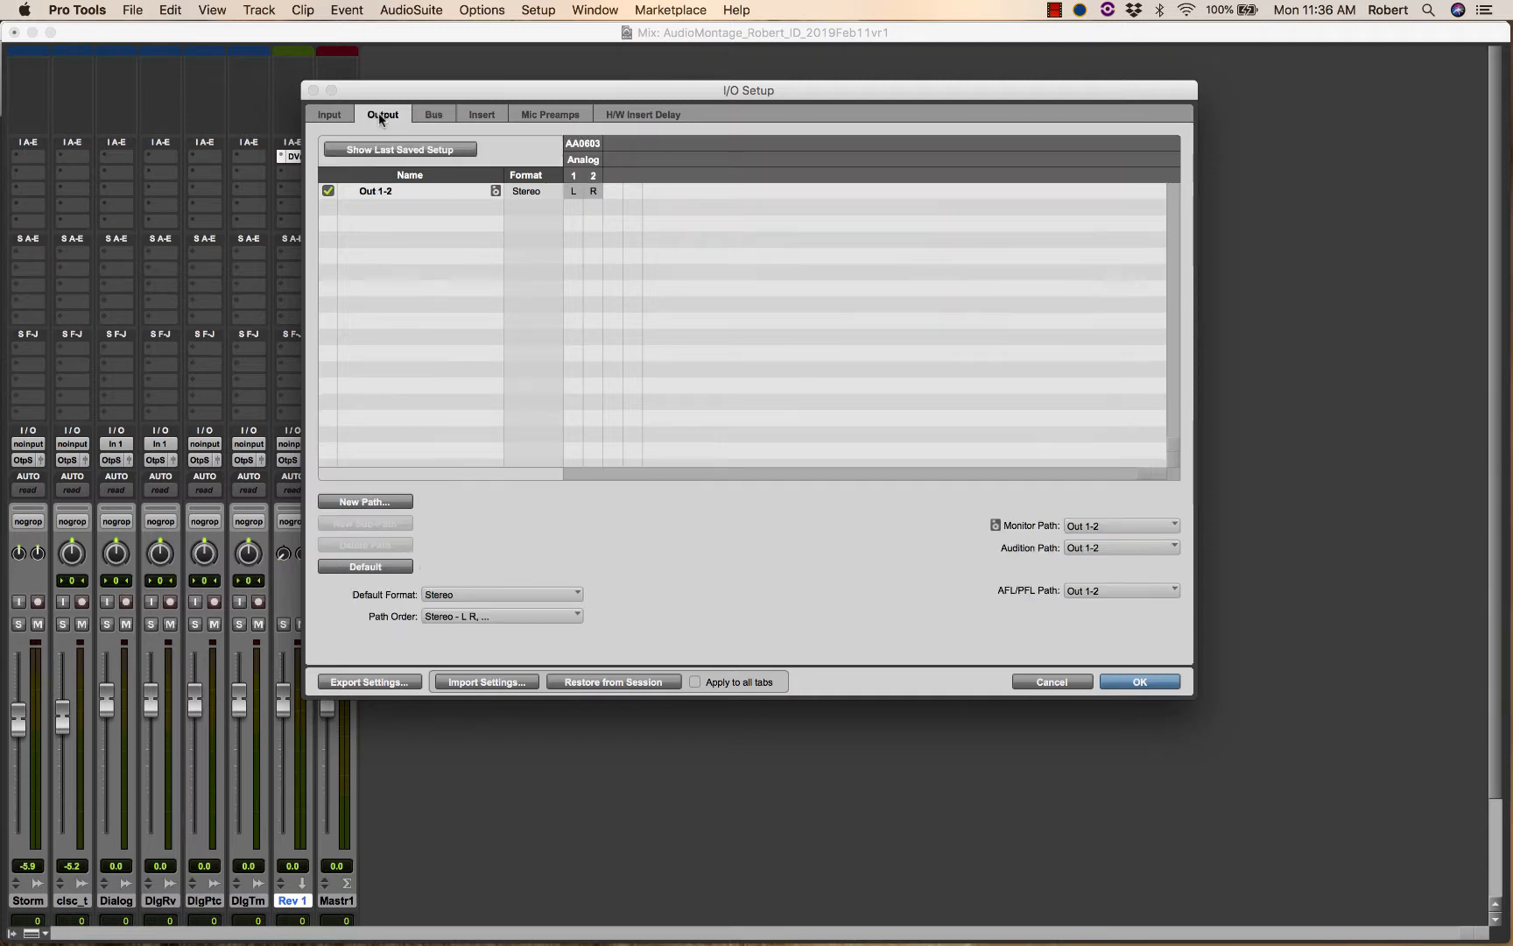
drag(397, 97, 410, 134)
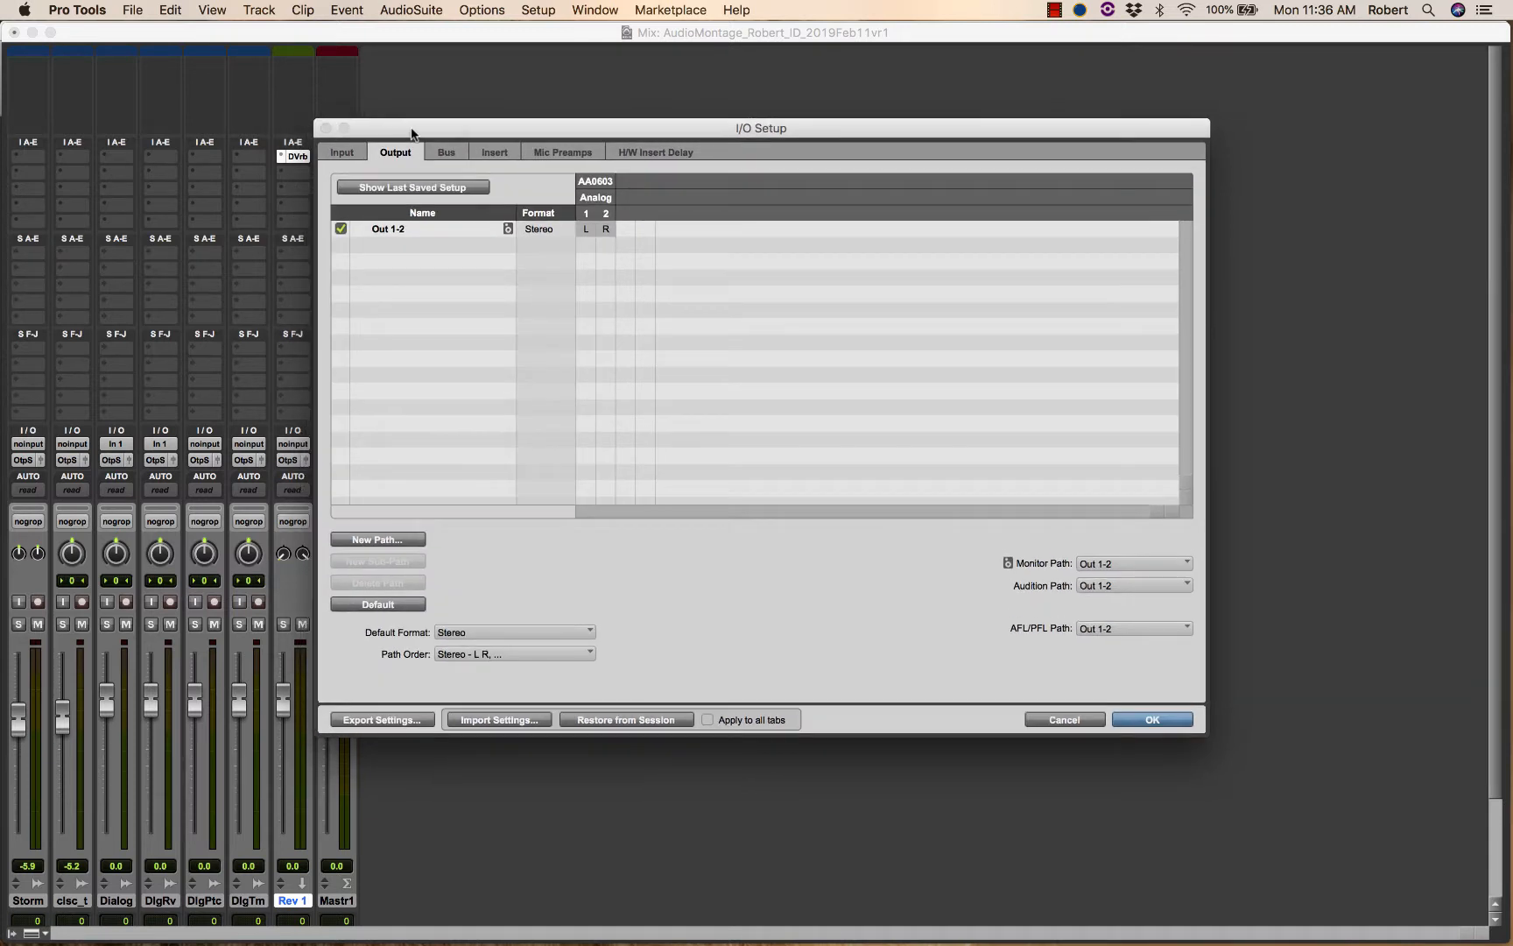
click(447, 235)
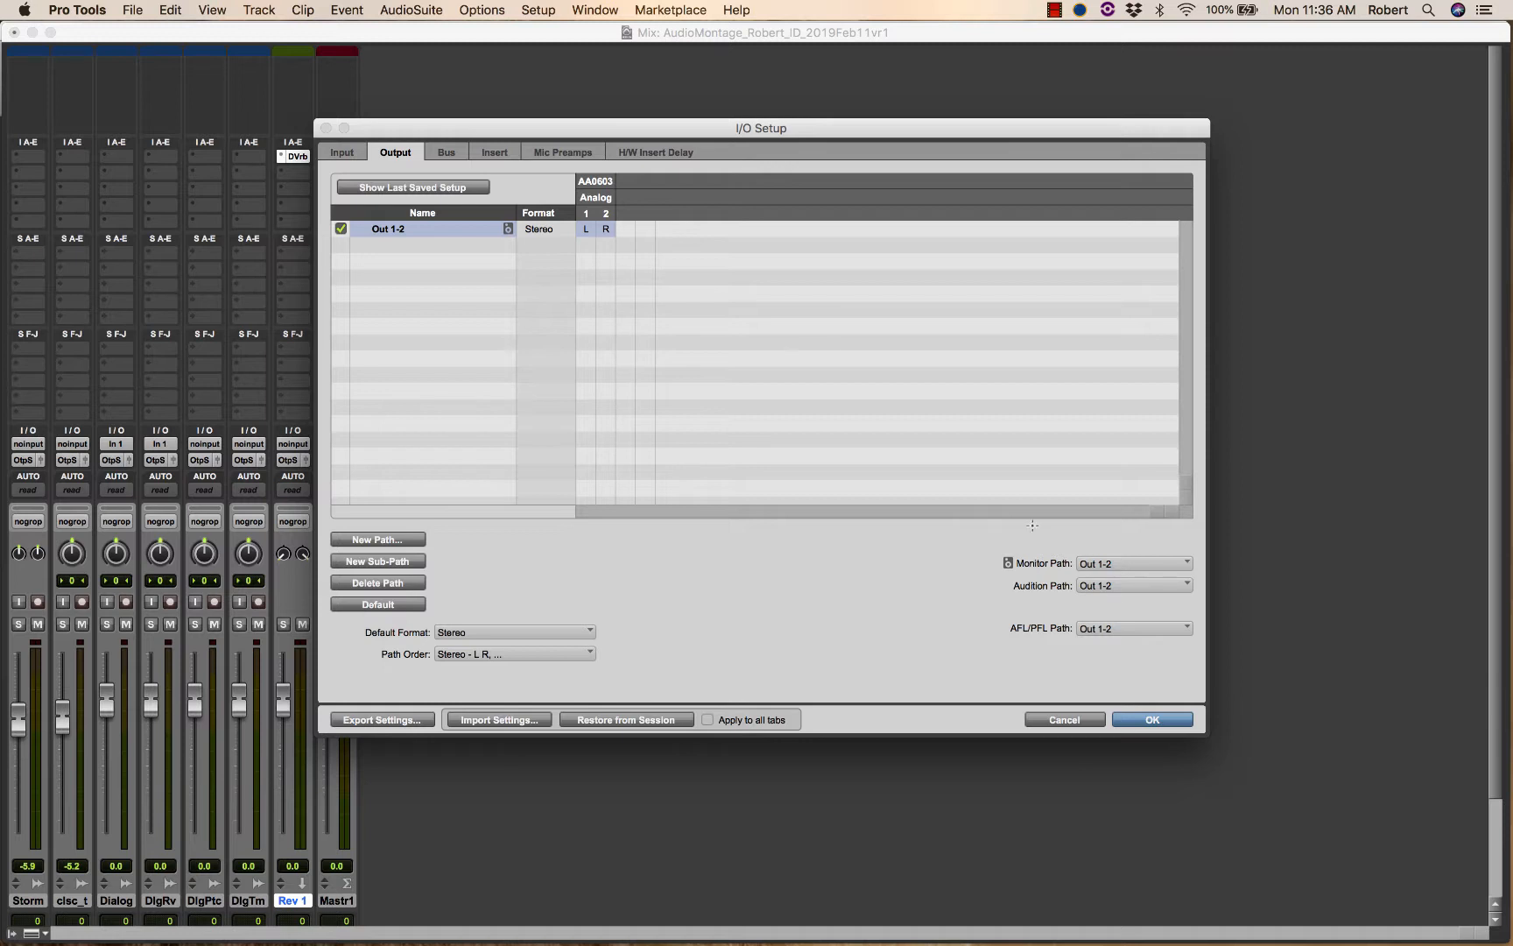
click(447, 153)
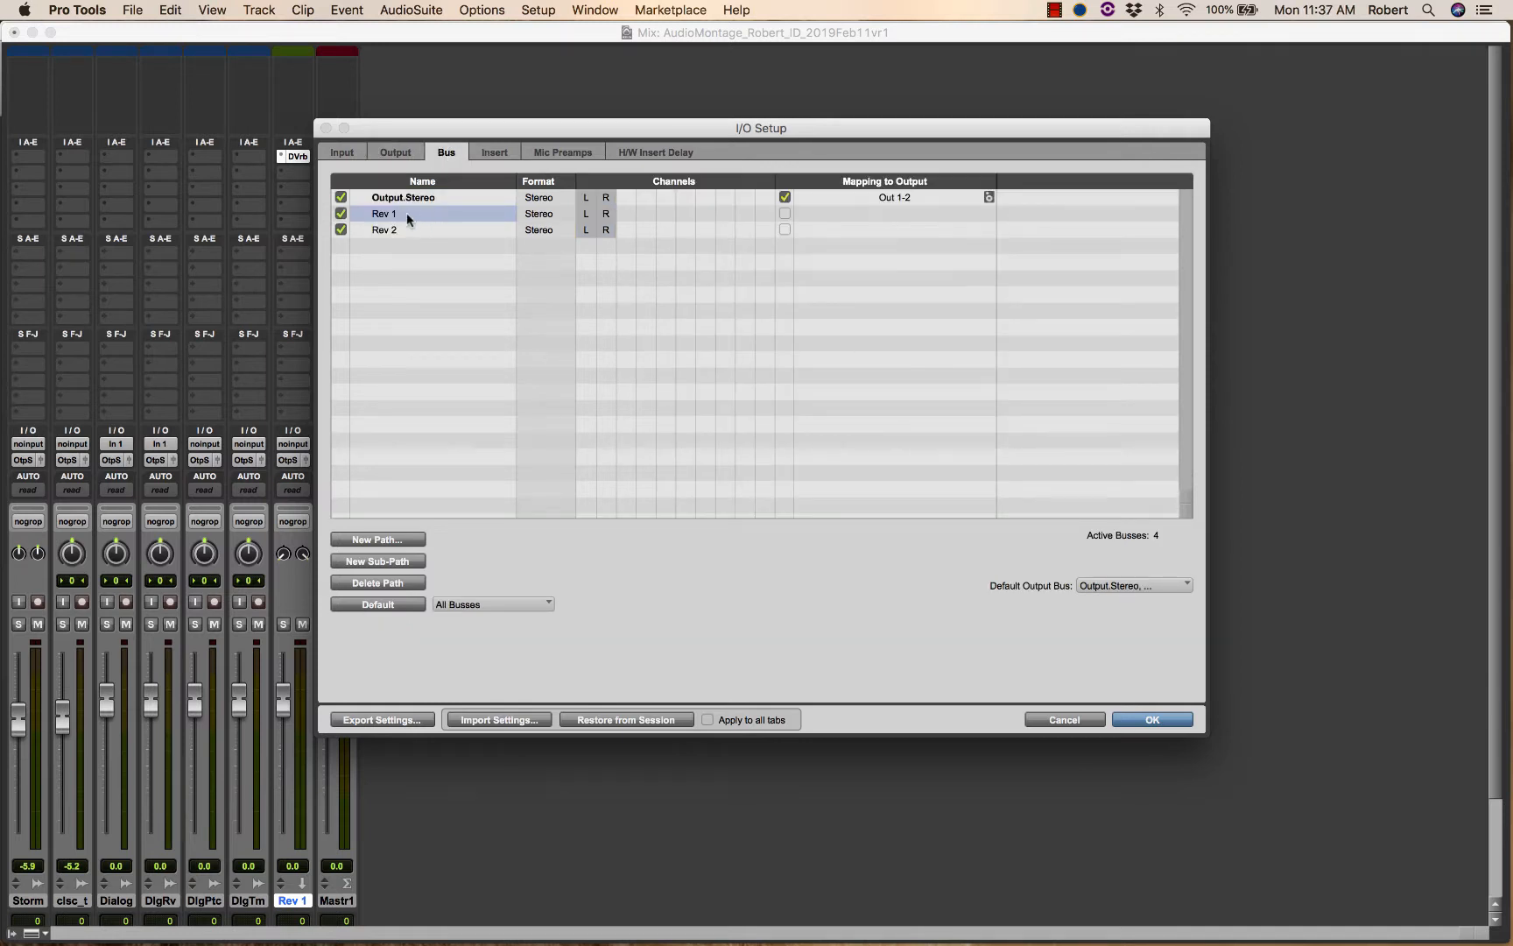
click(428, 231)
click(446, 215)
click(444, 230)
click(464, 215)
click(457, 227)
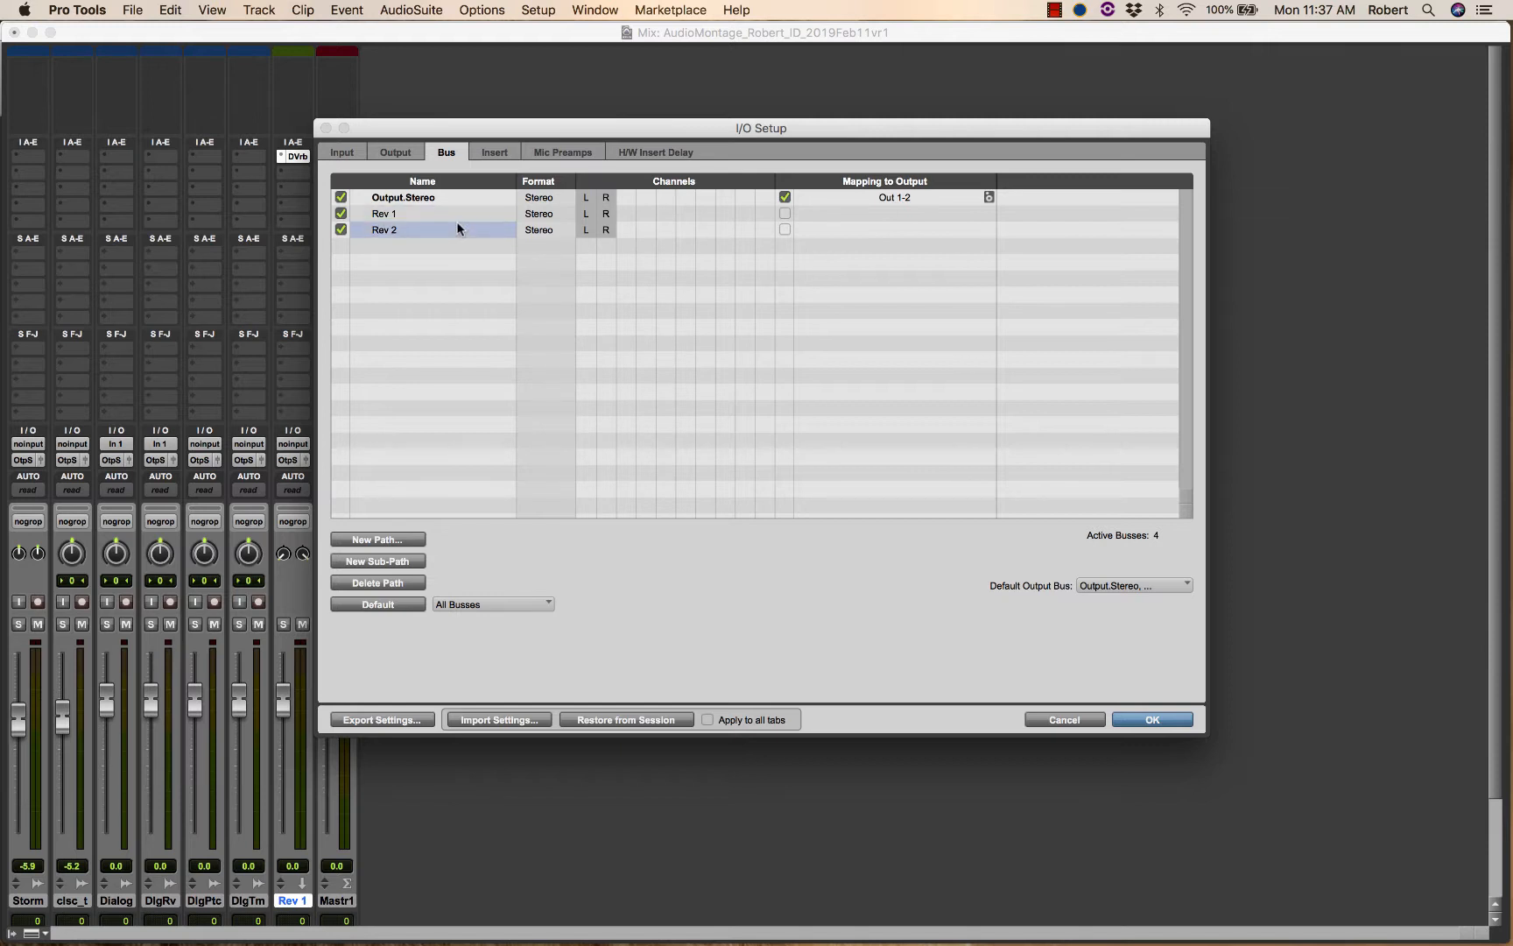
Accept the I/O Setup changes and set the Rev 1 track's input to the Rev 1 (Stereo) bus.
click(1151, 720)
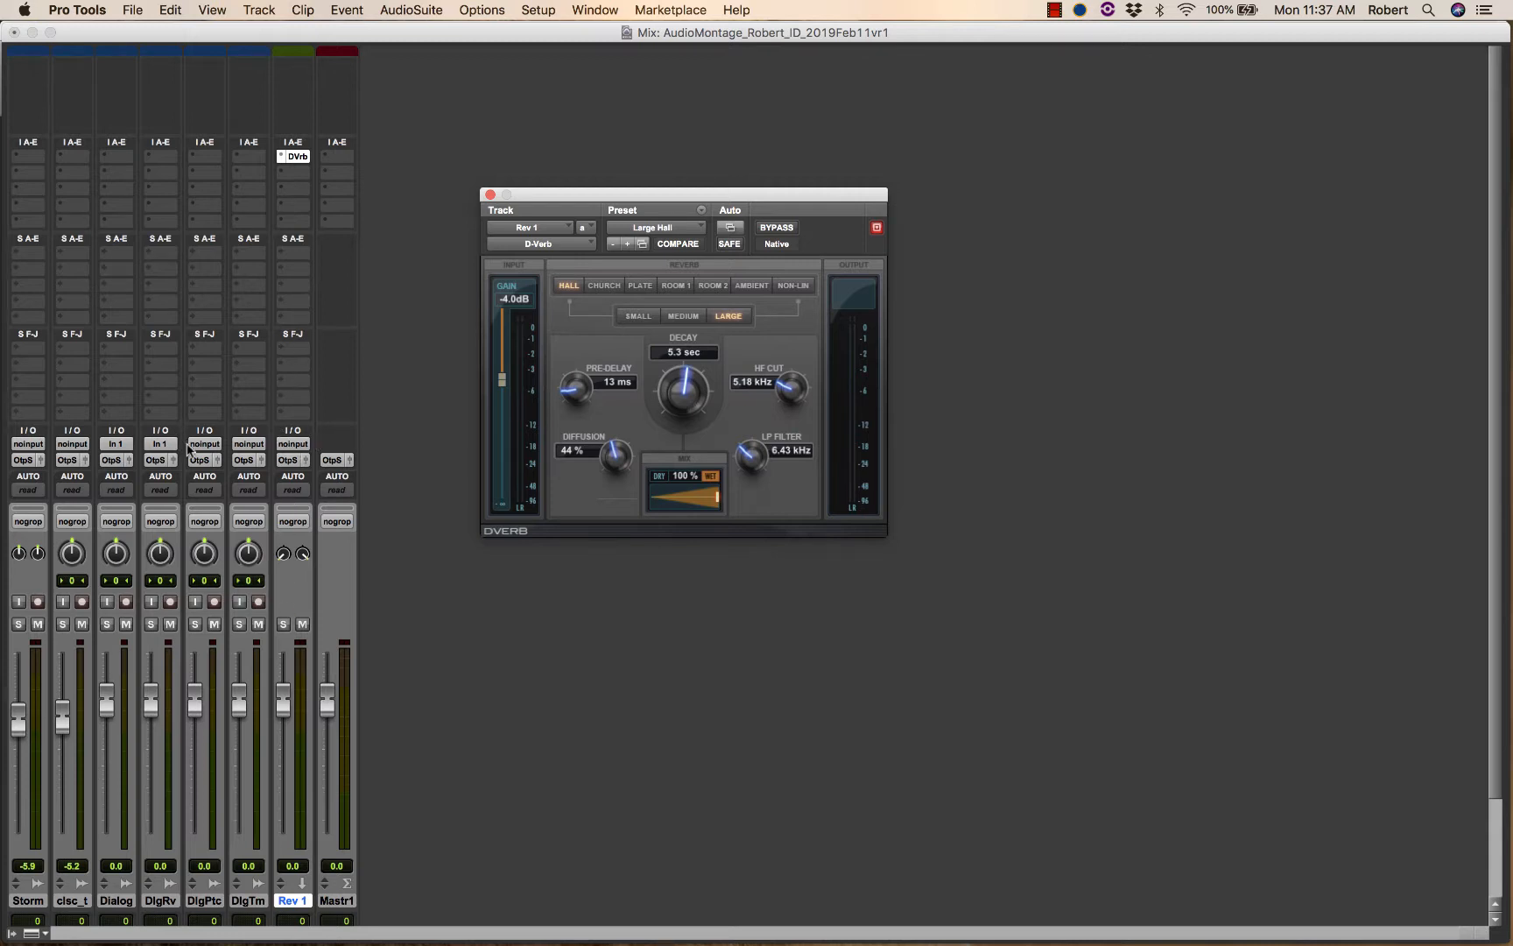
click(300, 446)
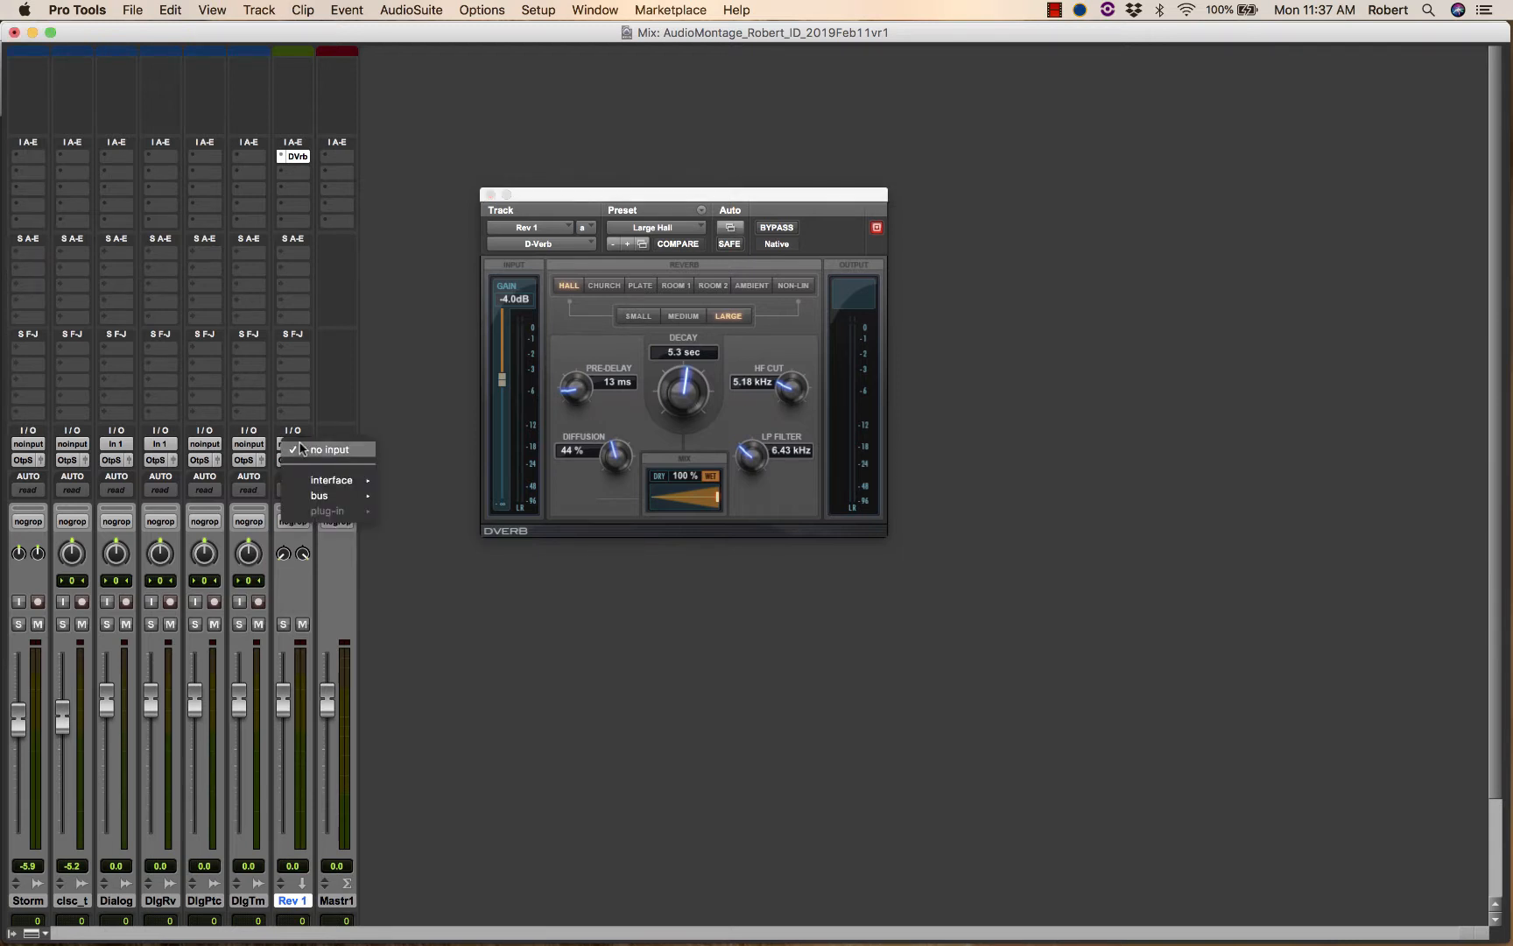
mouse_move(312, 496)
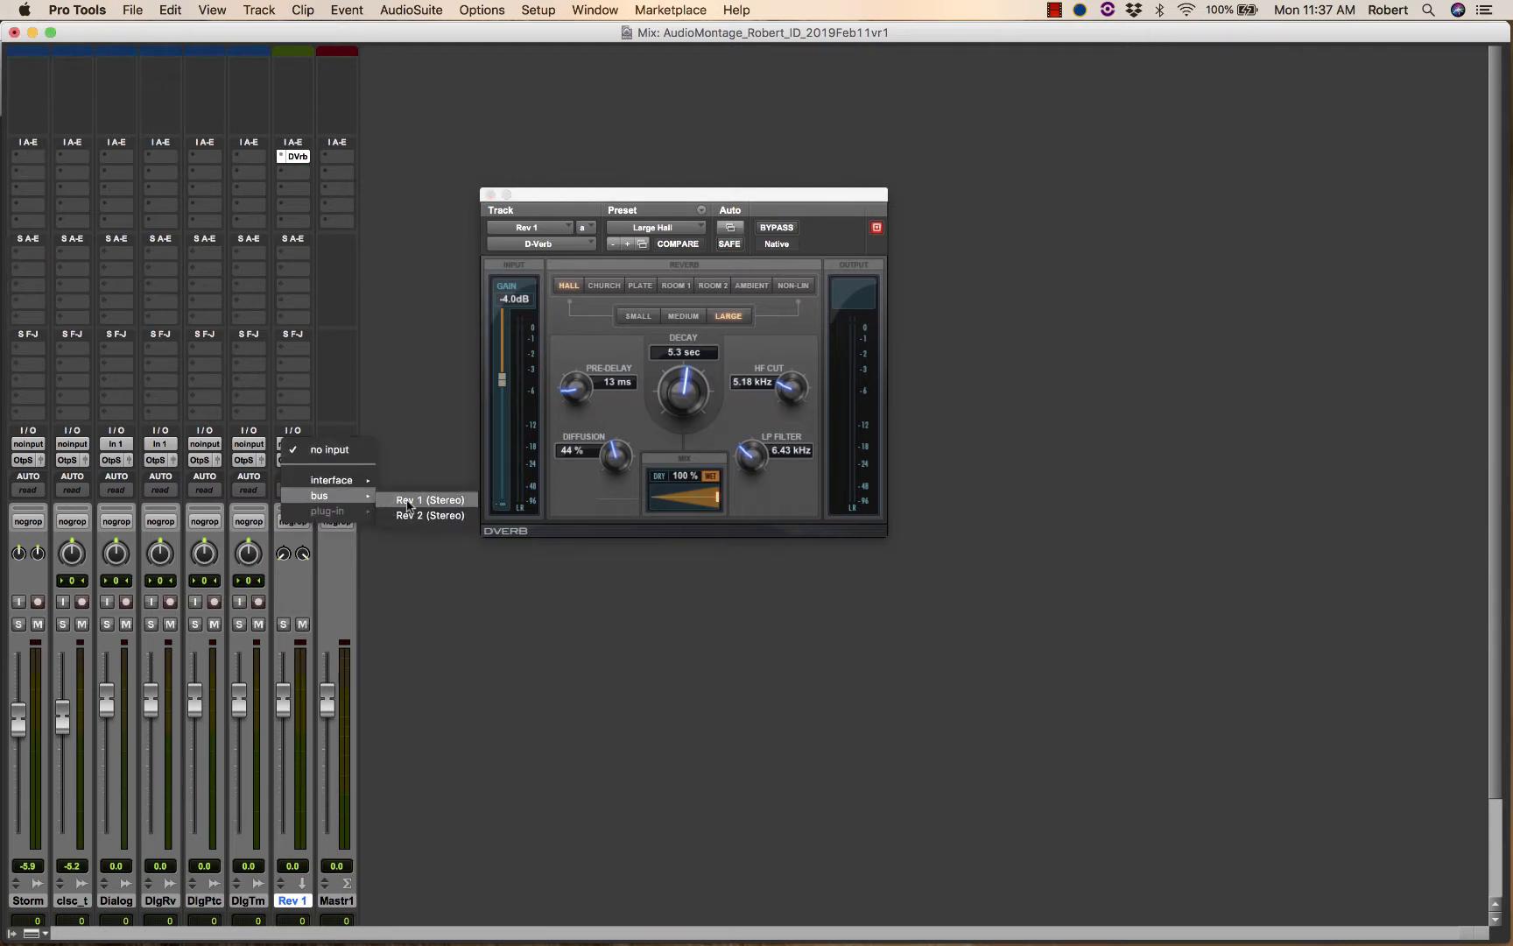
click(450, 503)
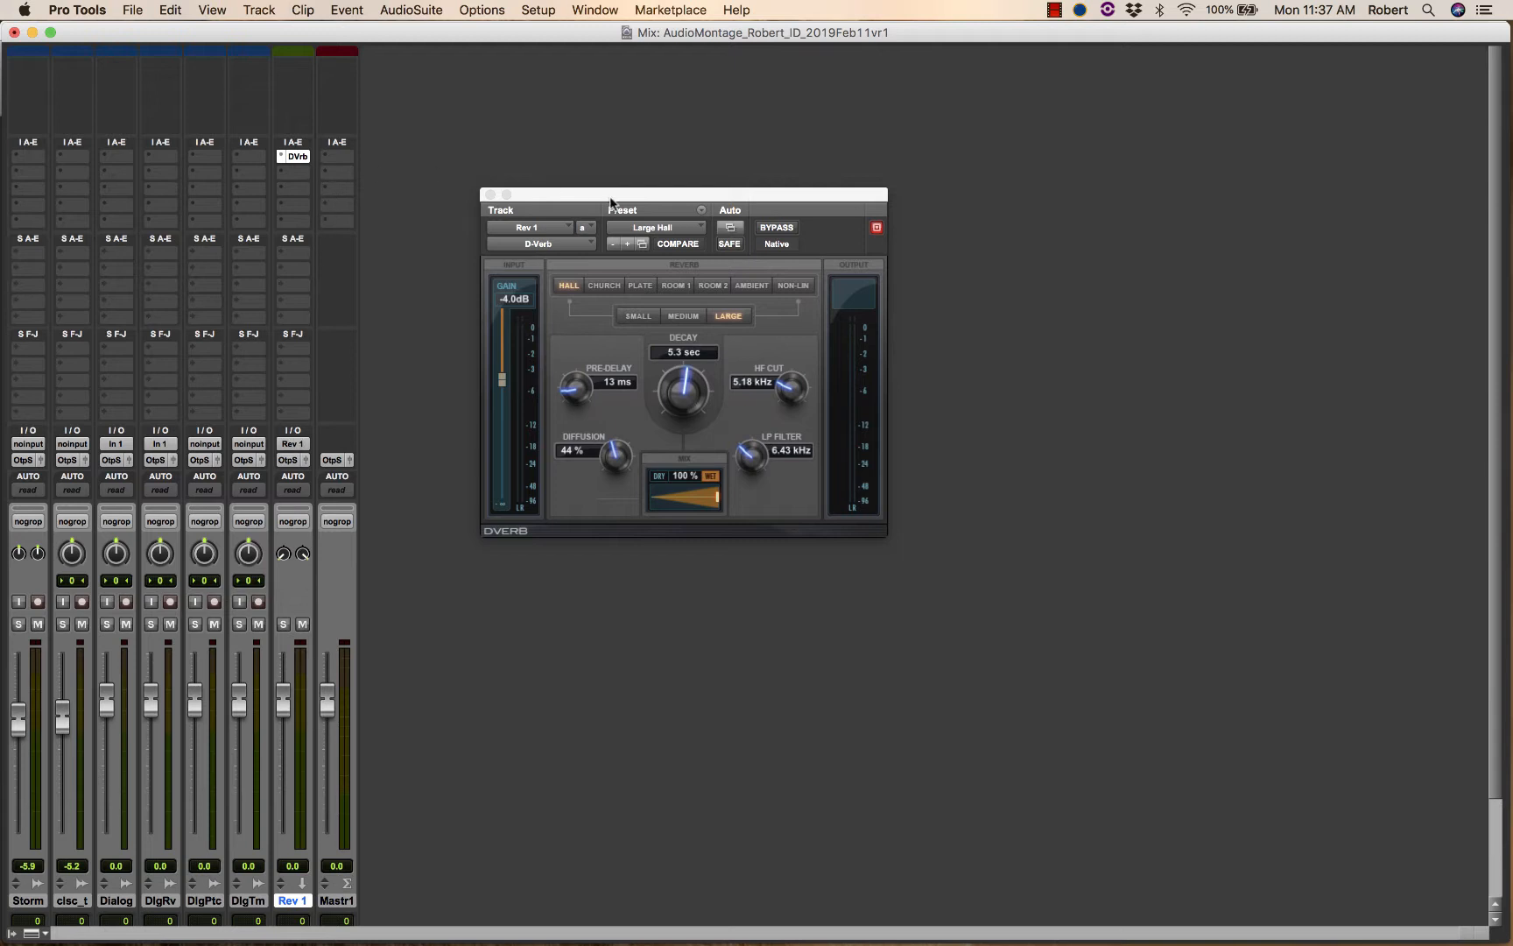
drag(618, 193, 577, 219)
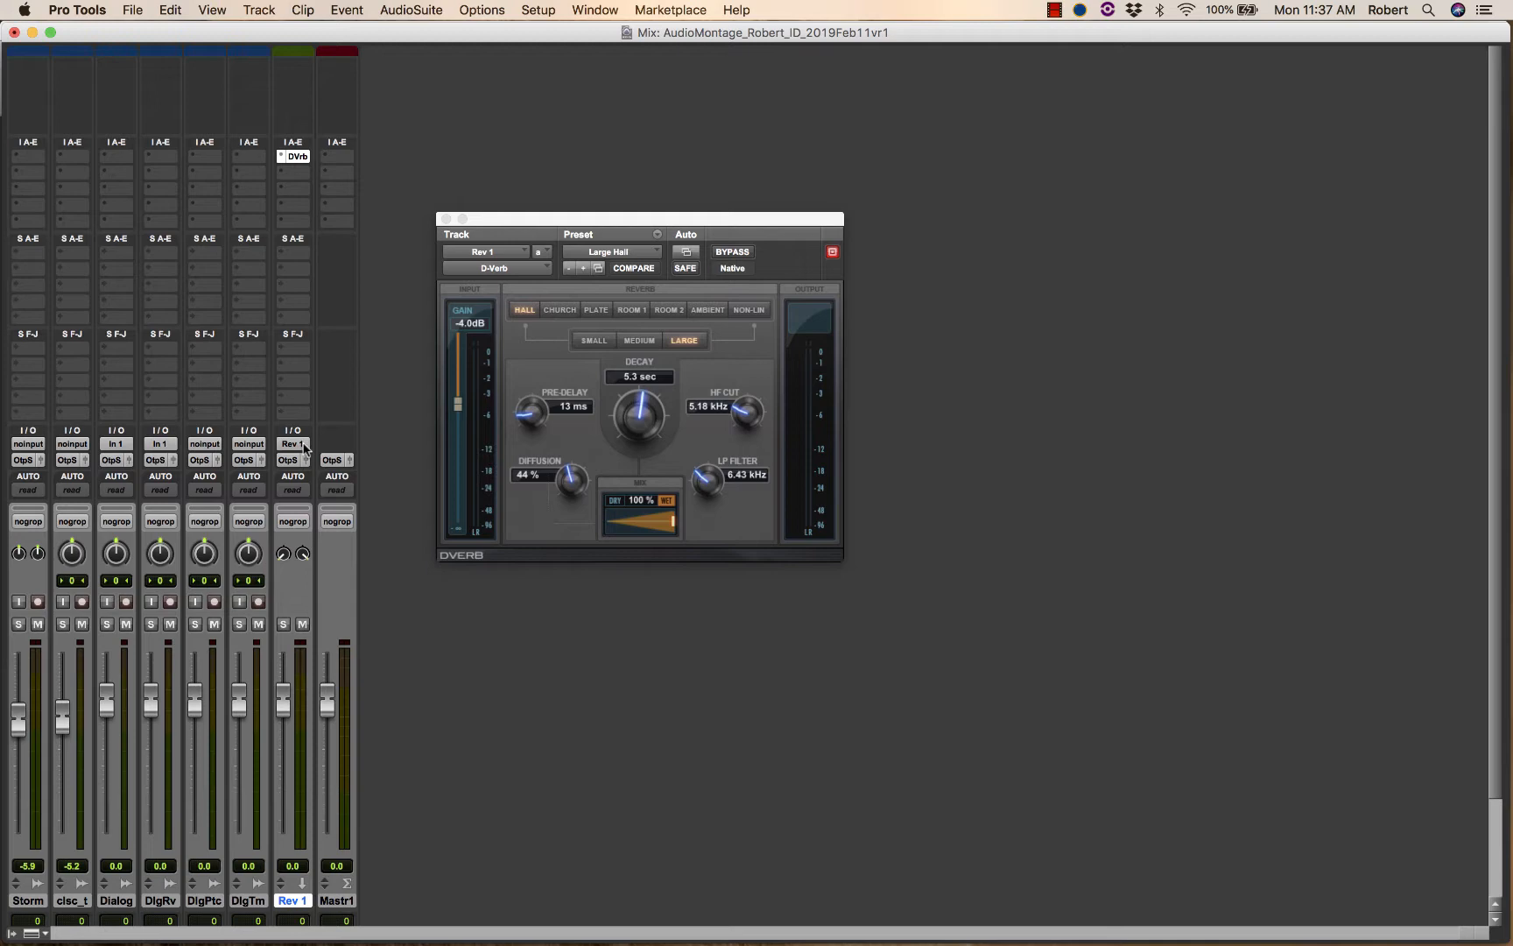
Solo the Dialogue track in the Edit window and play its Sometime in the future-13 clip.
click(13, 33)
drag(517, 225, 683, 129)
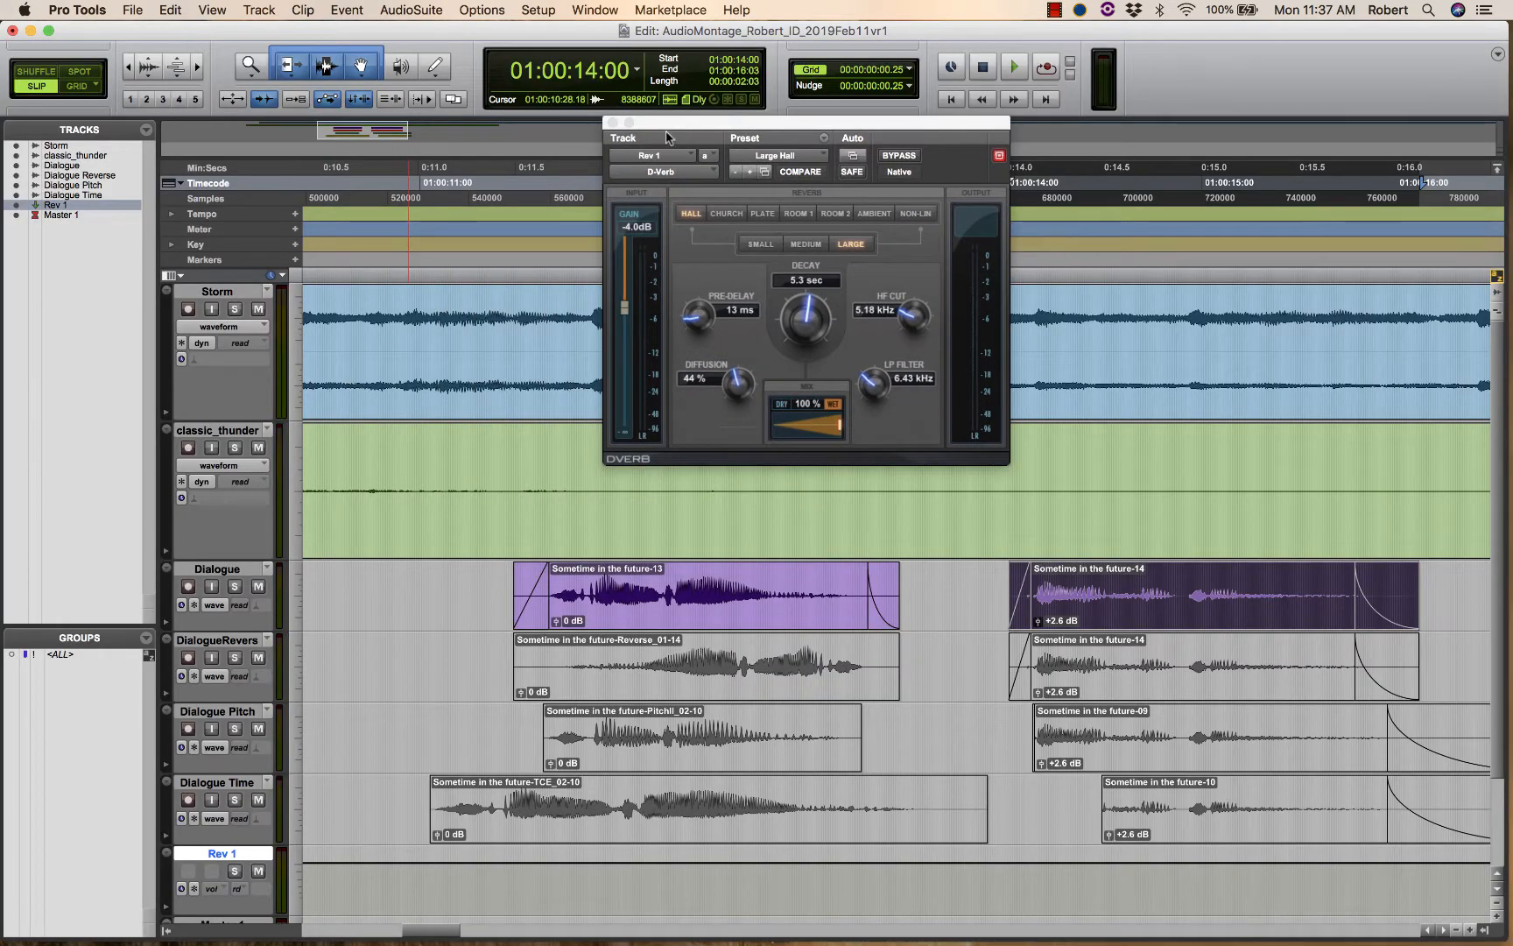
click(235, 585)
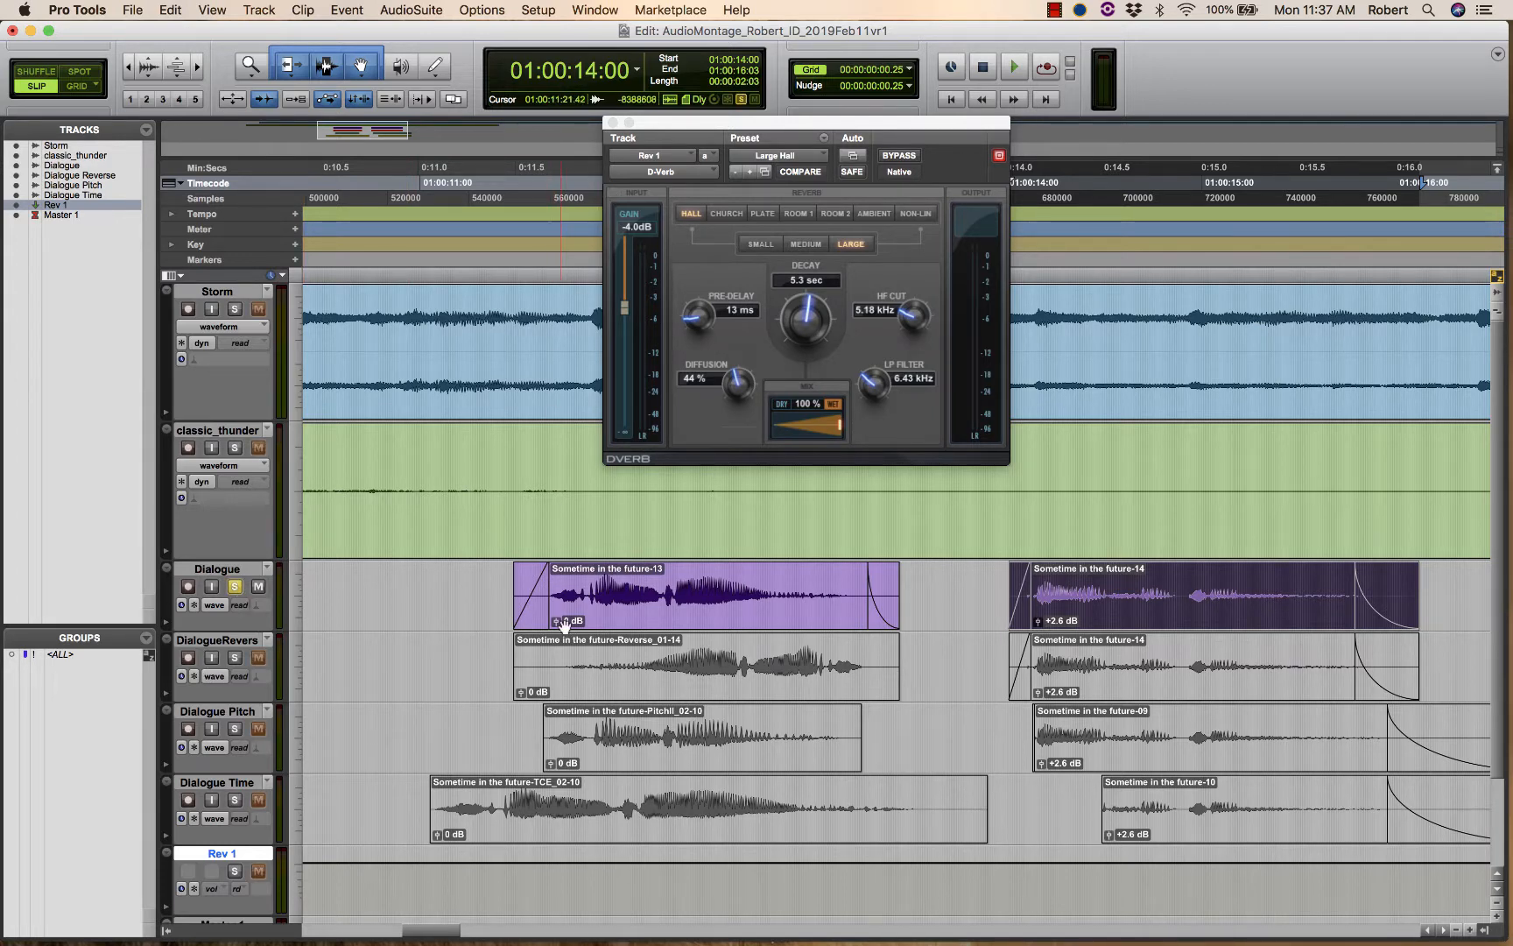
click(619, 618)
key(space)
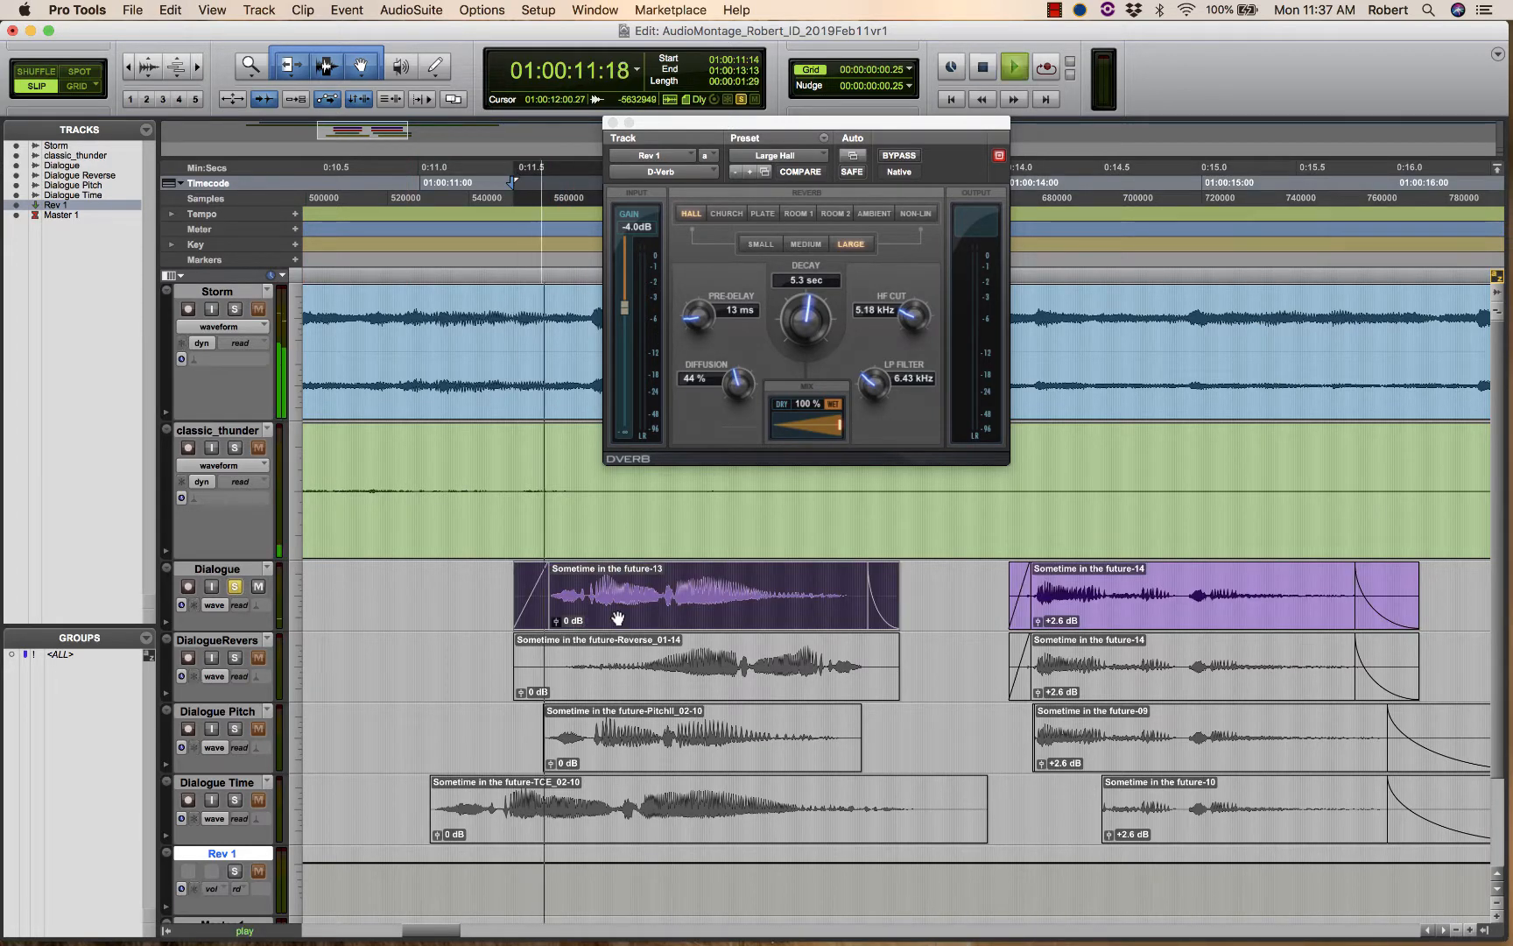
key(space)
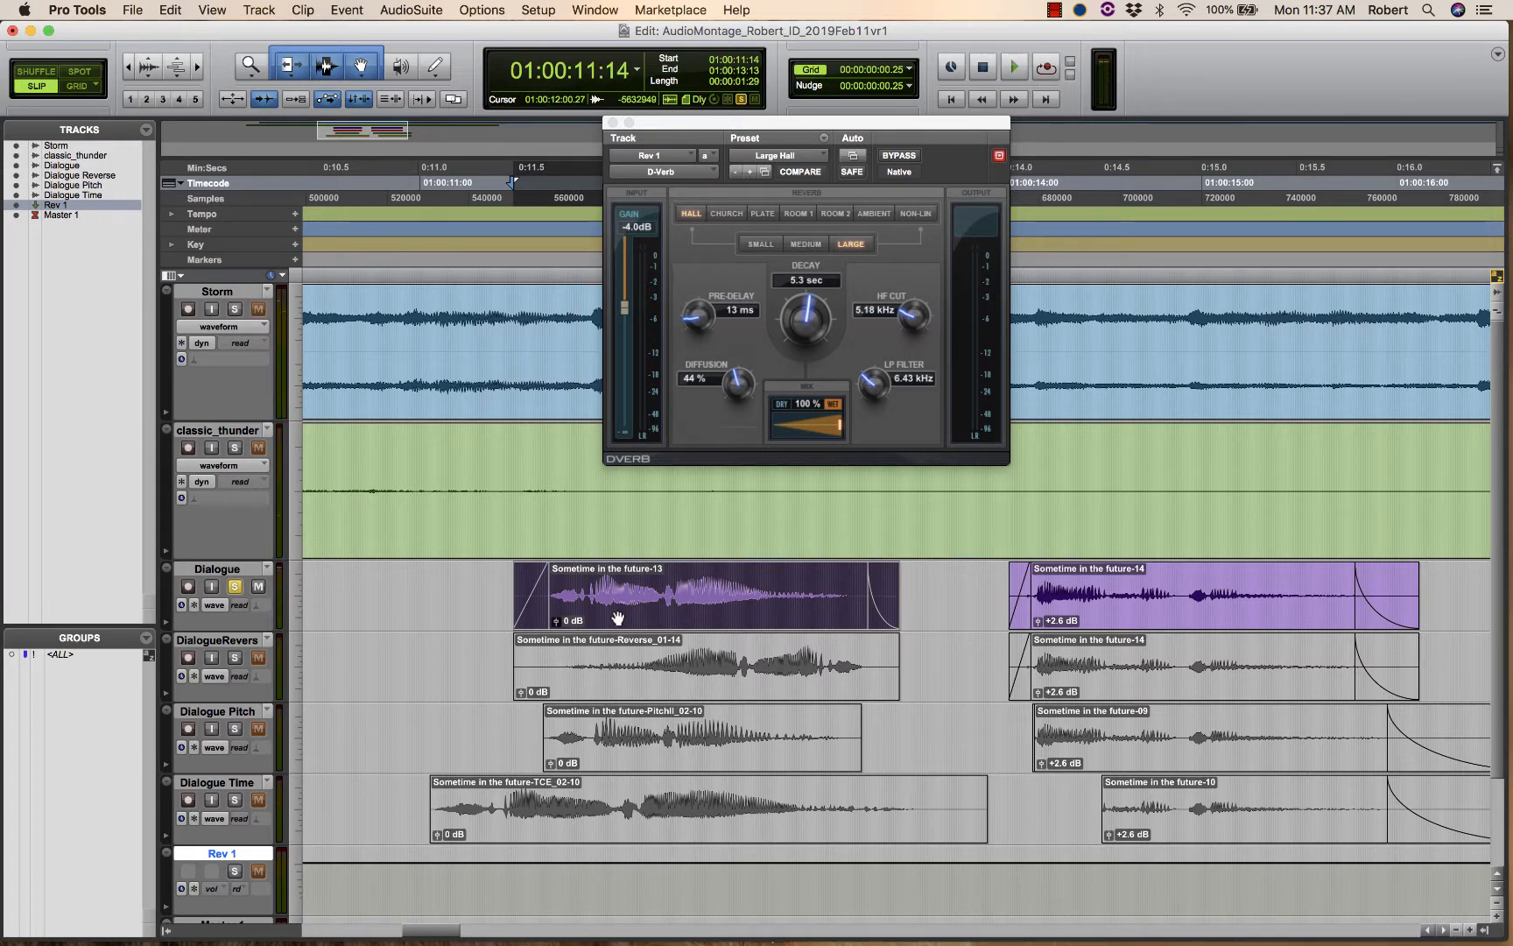
In the Mix window, assign the Dialogue track's first send to the Rev 1 (Stereo) bus.
key(super+equal)
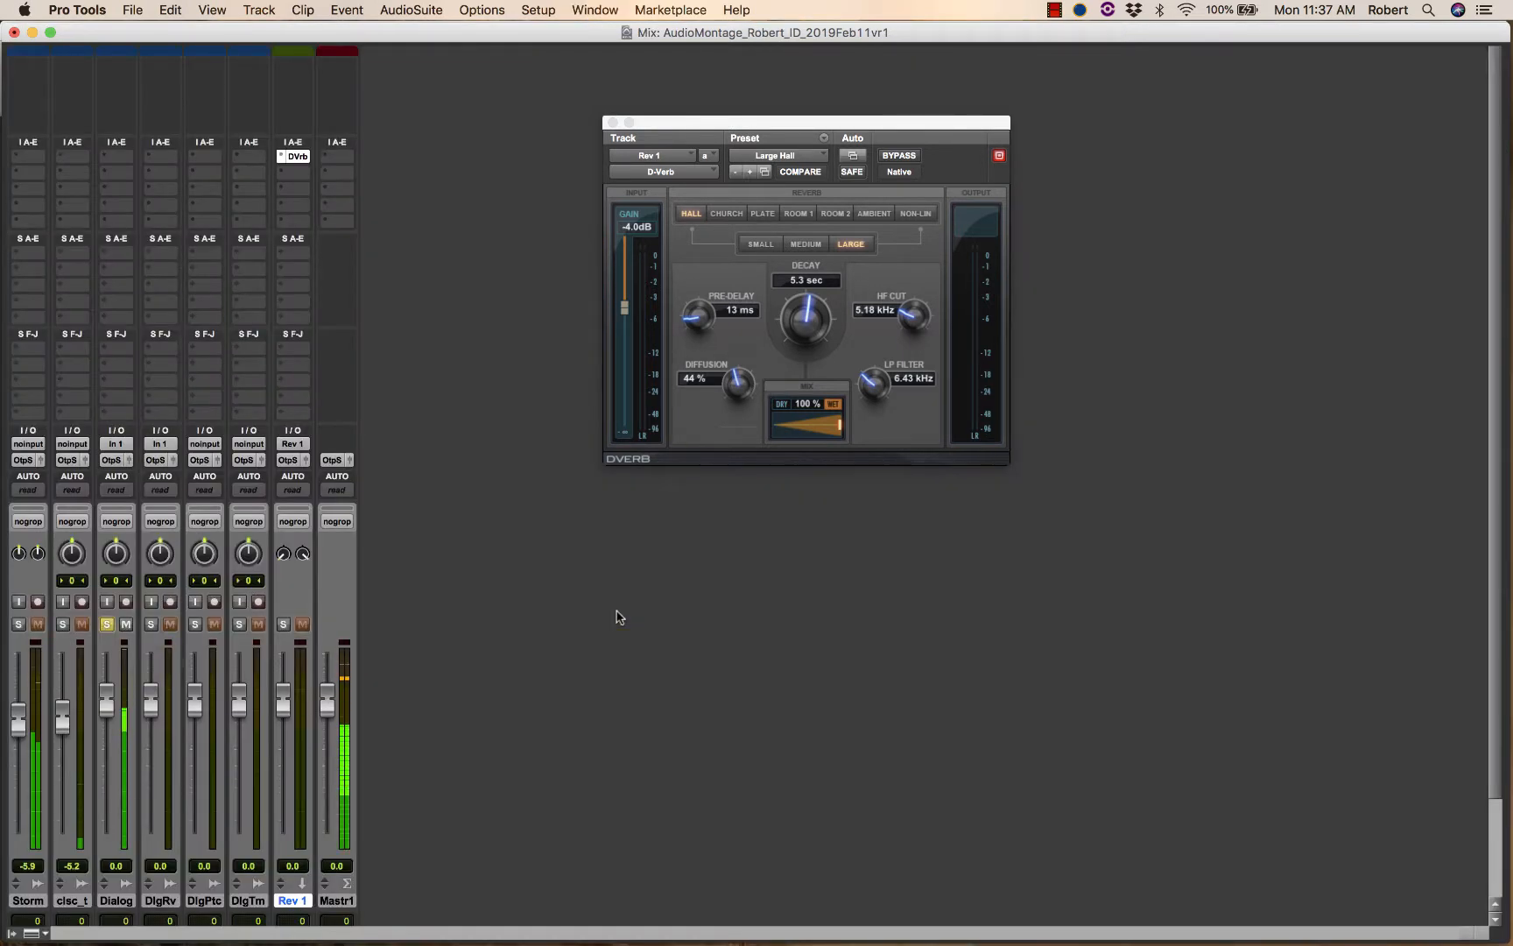
click(130, 256)
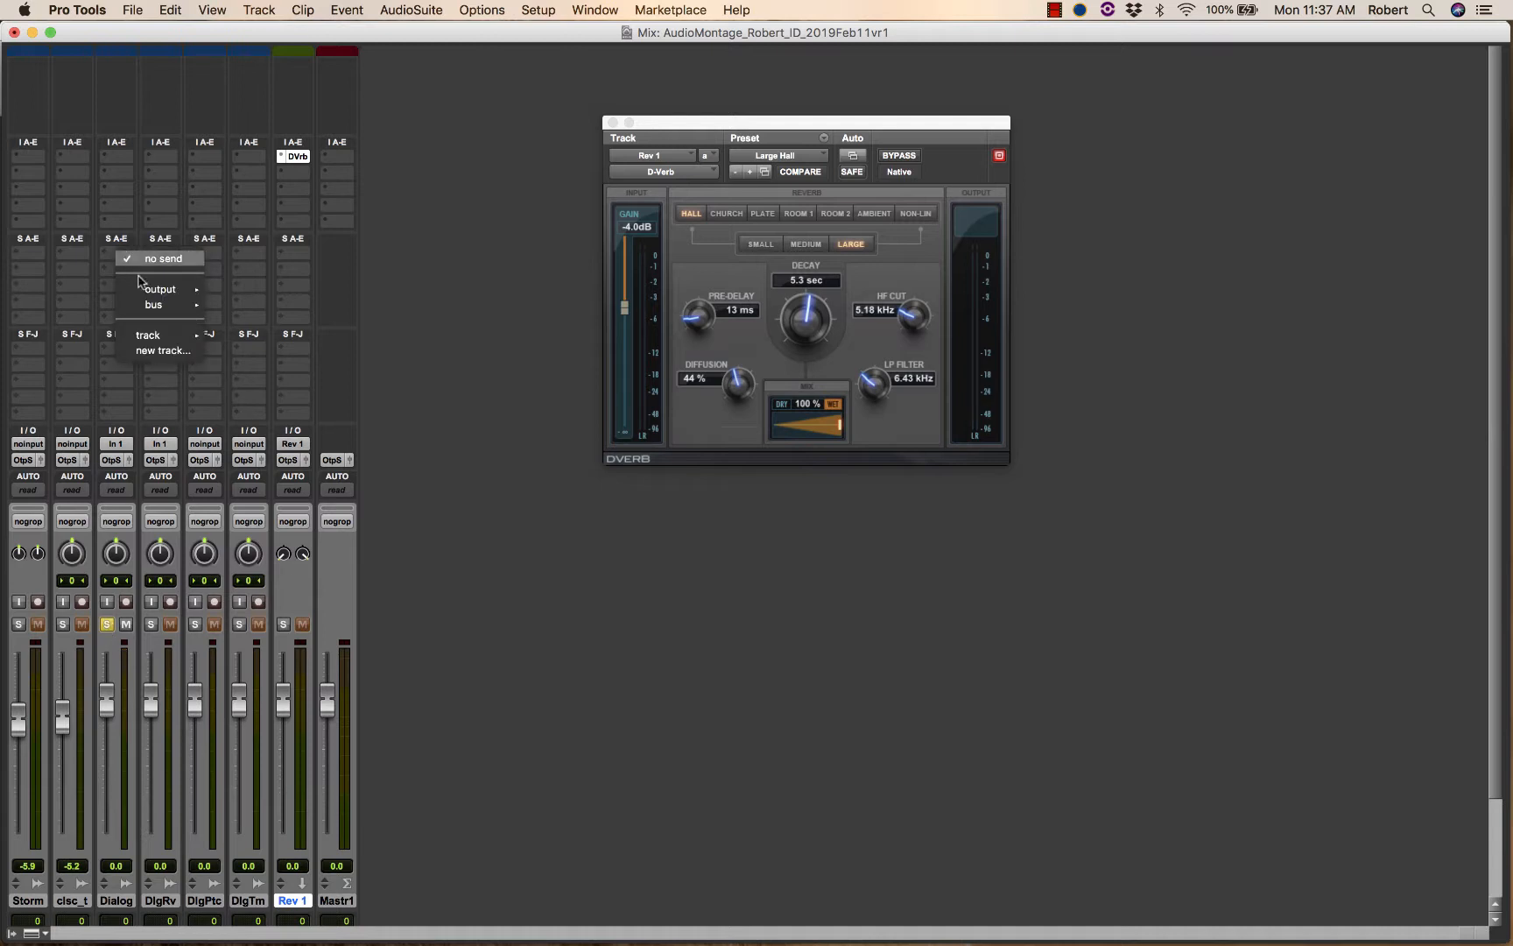
mouse_move(149, 310)
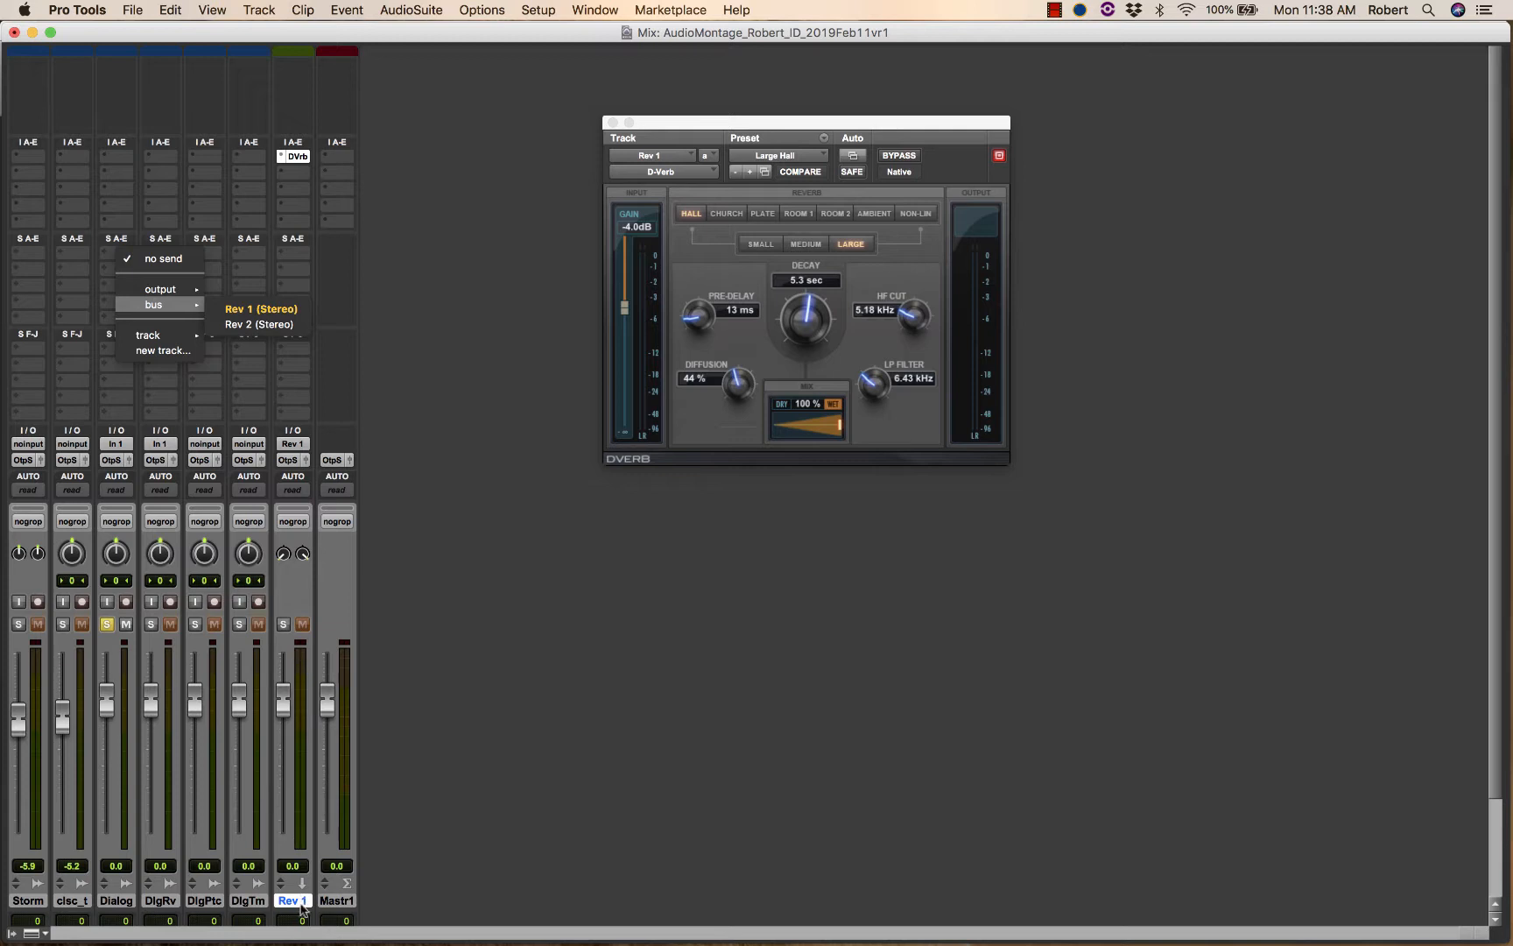
click(285, 310)
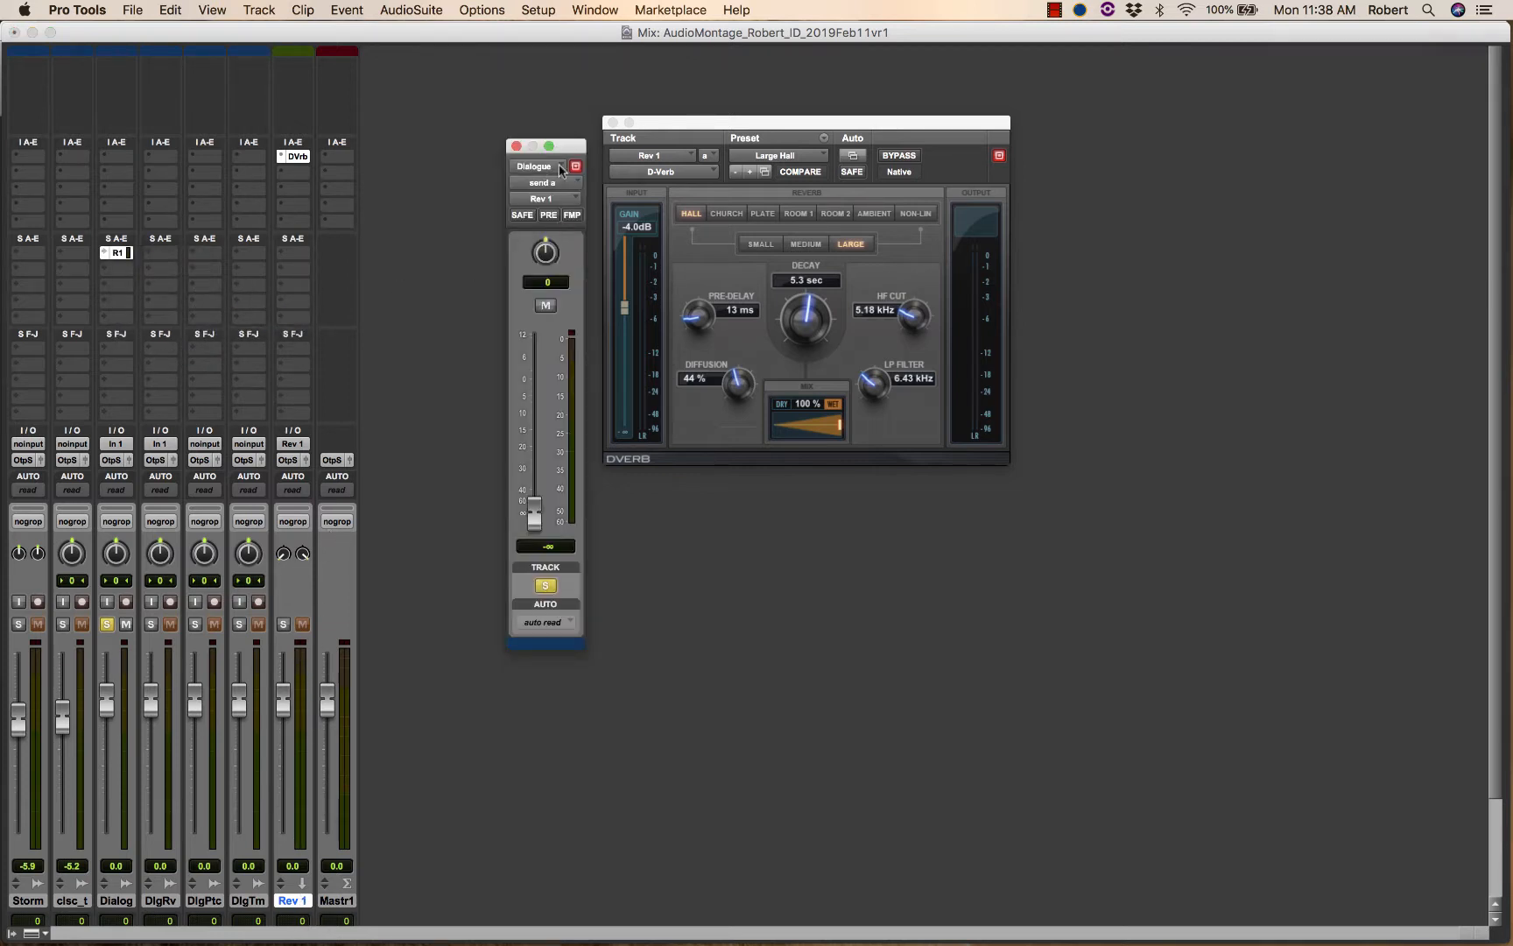
drag(571, 143, 503, 116)
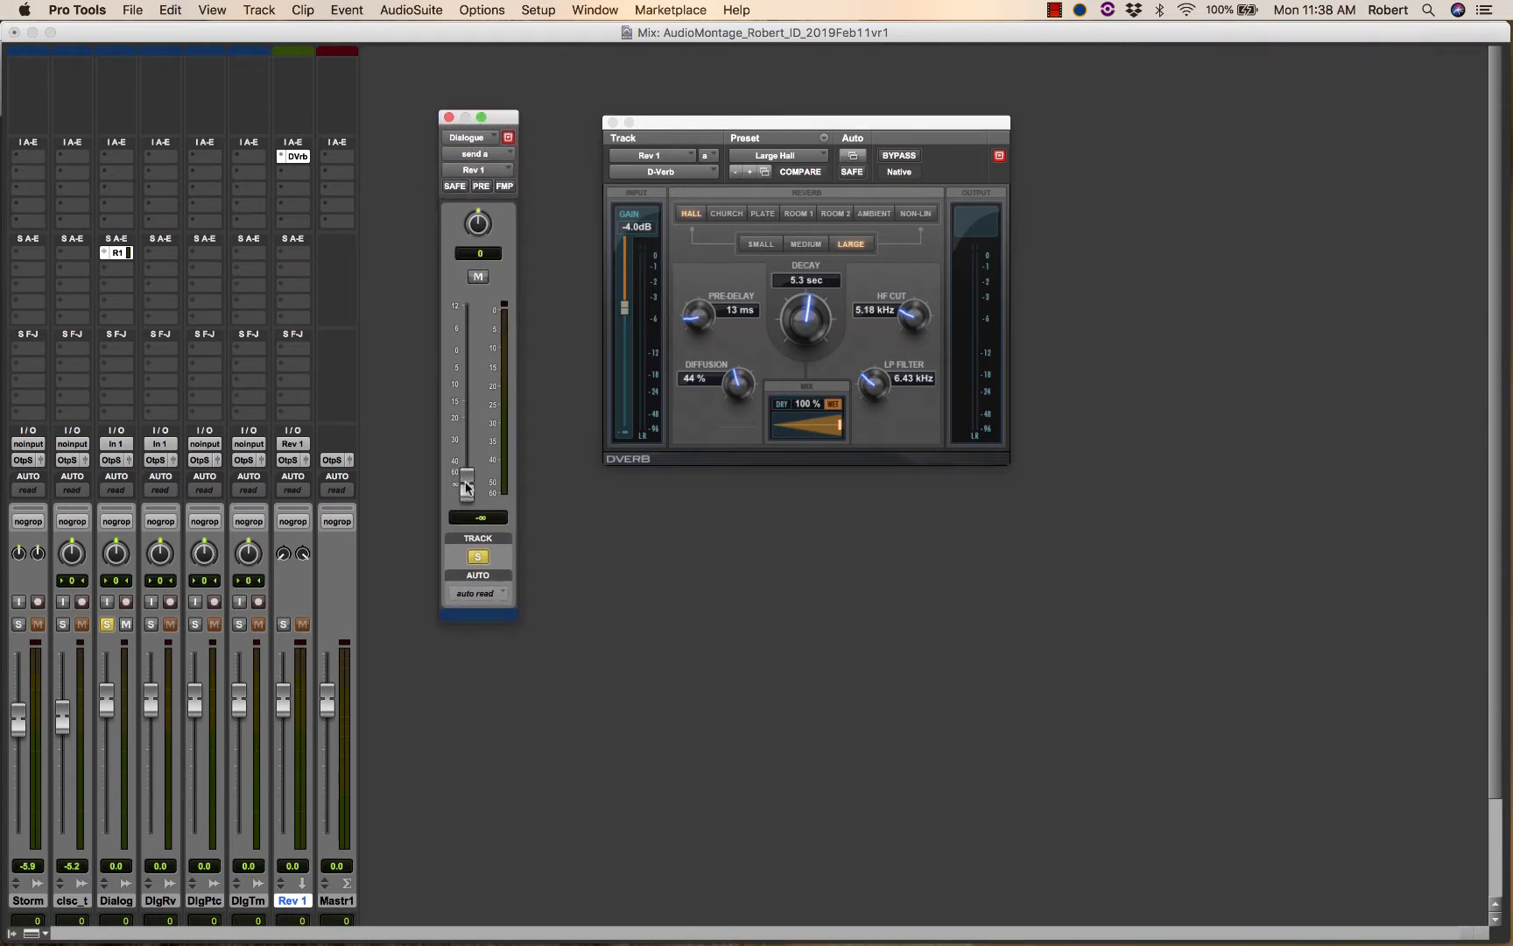
Raise the Dialogue send level to Rev 1 to about -1.7 dB and solo the Rev 1 track.
mouse_move(467, 487)
mouse_down()
mouse_move(465, 355)
mouse_move(466, 515)
mouse_up()
drag(466, 488, 477, 349)
mouse_move(470, 348)
mouse_down()
mouse_move(470, 428)
mouse_move(469, 355)
mouse_up()
click(282, 625)
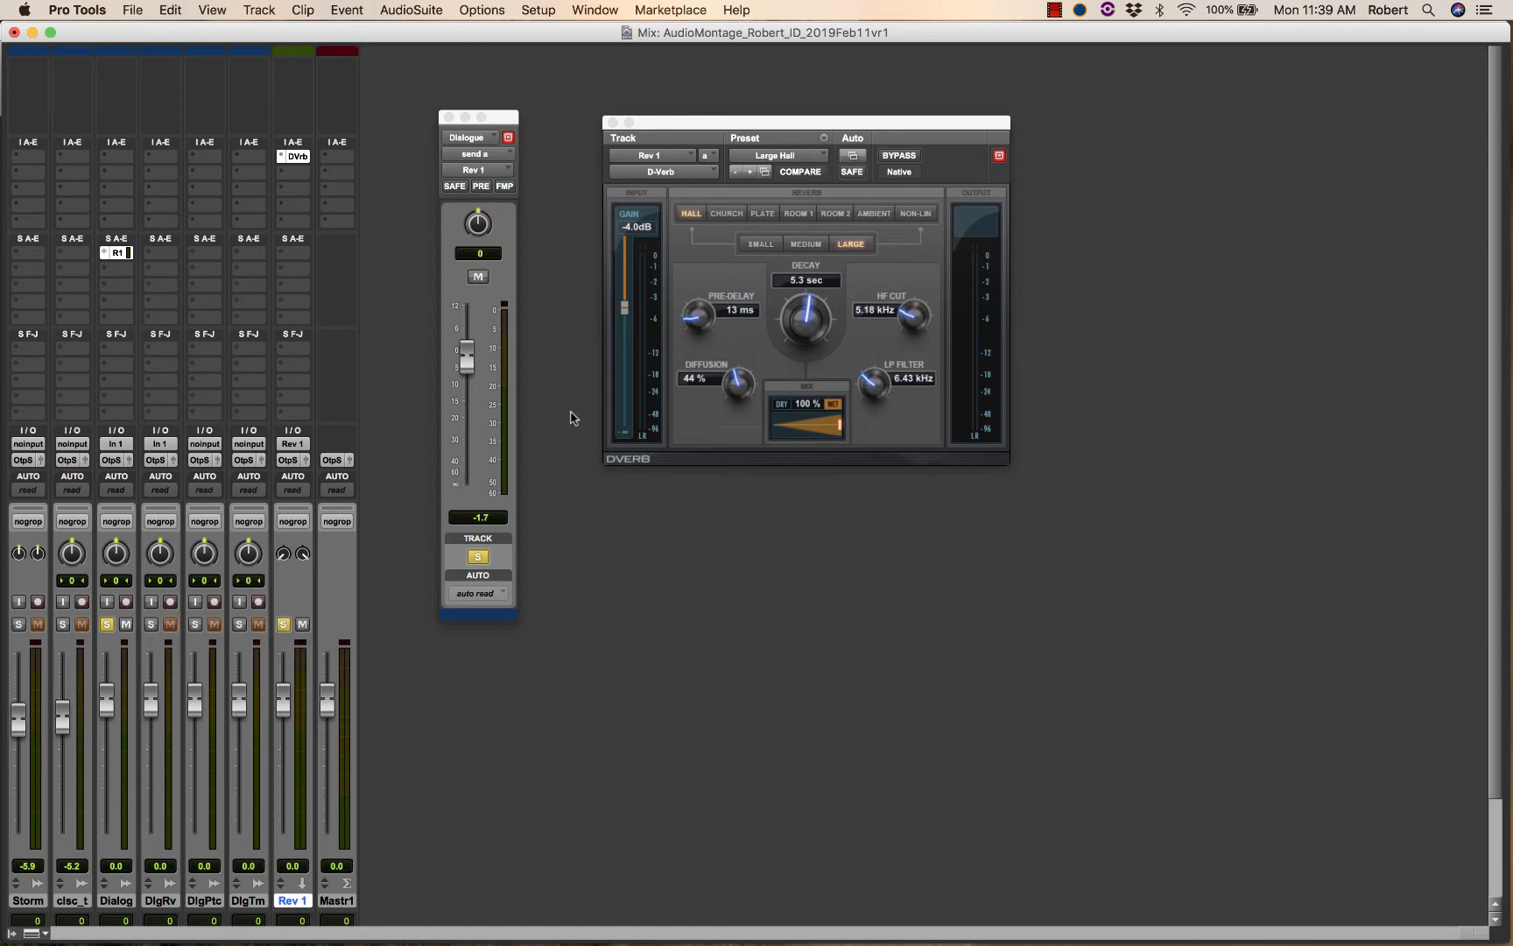
Try the Dialogue send to Rev 1 at +12.0 dB and at about +6.5 dB.
click(473, 361)
drag(471, 361, 465, 298)
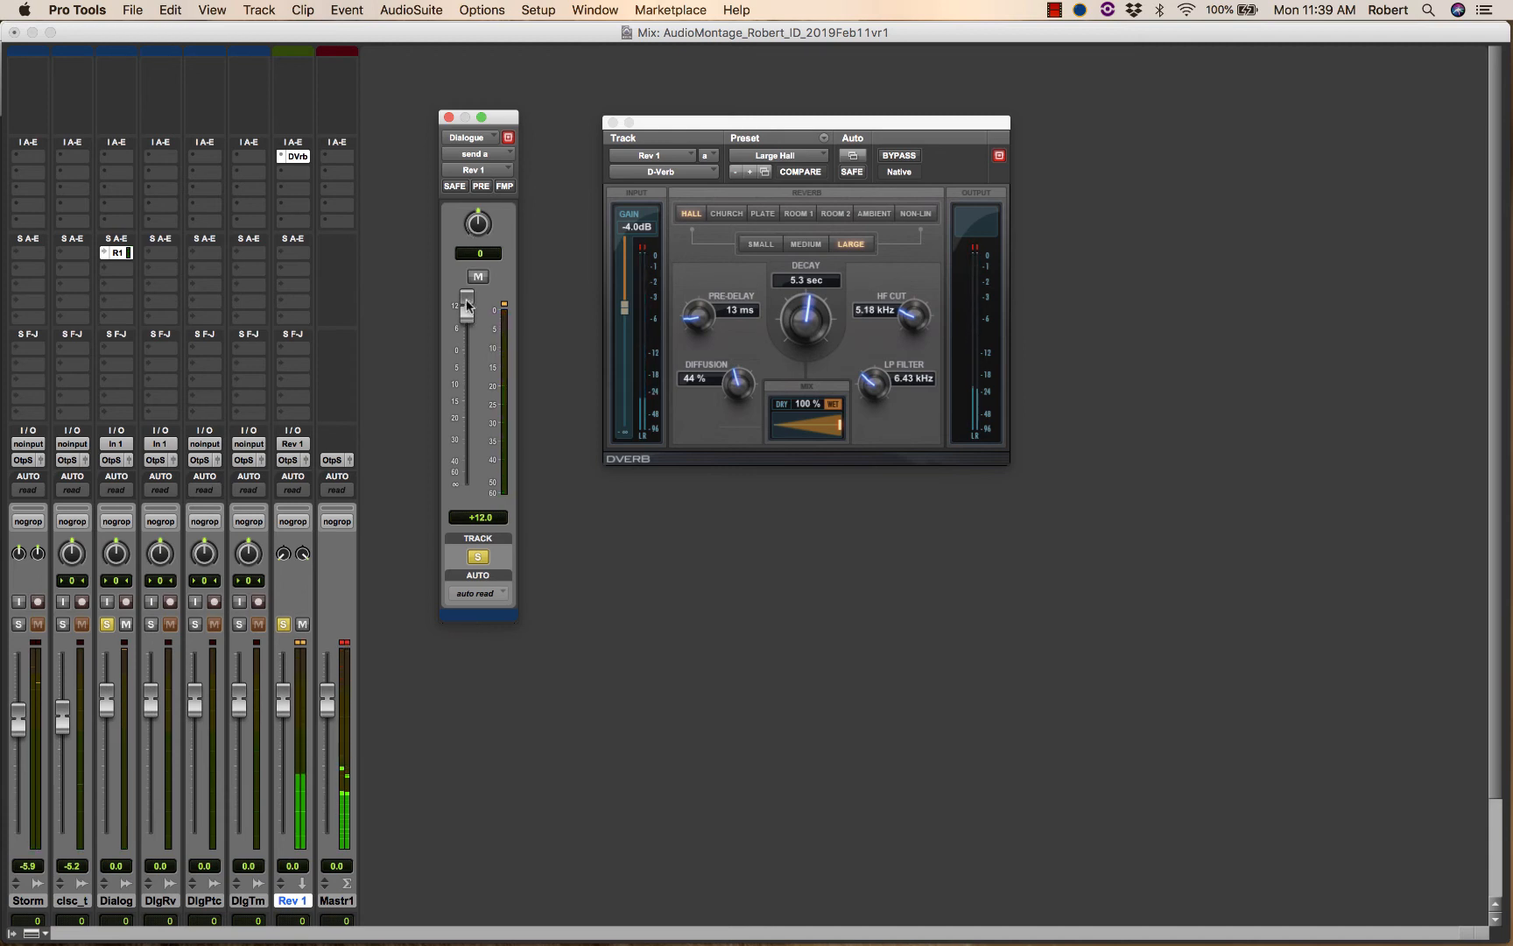
drag(467, 305, 465, 321)
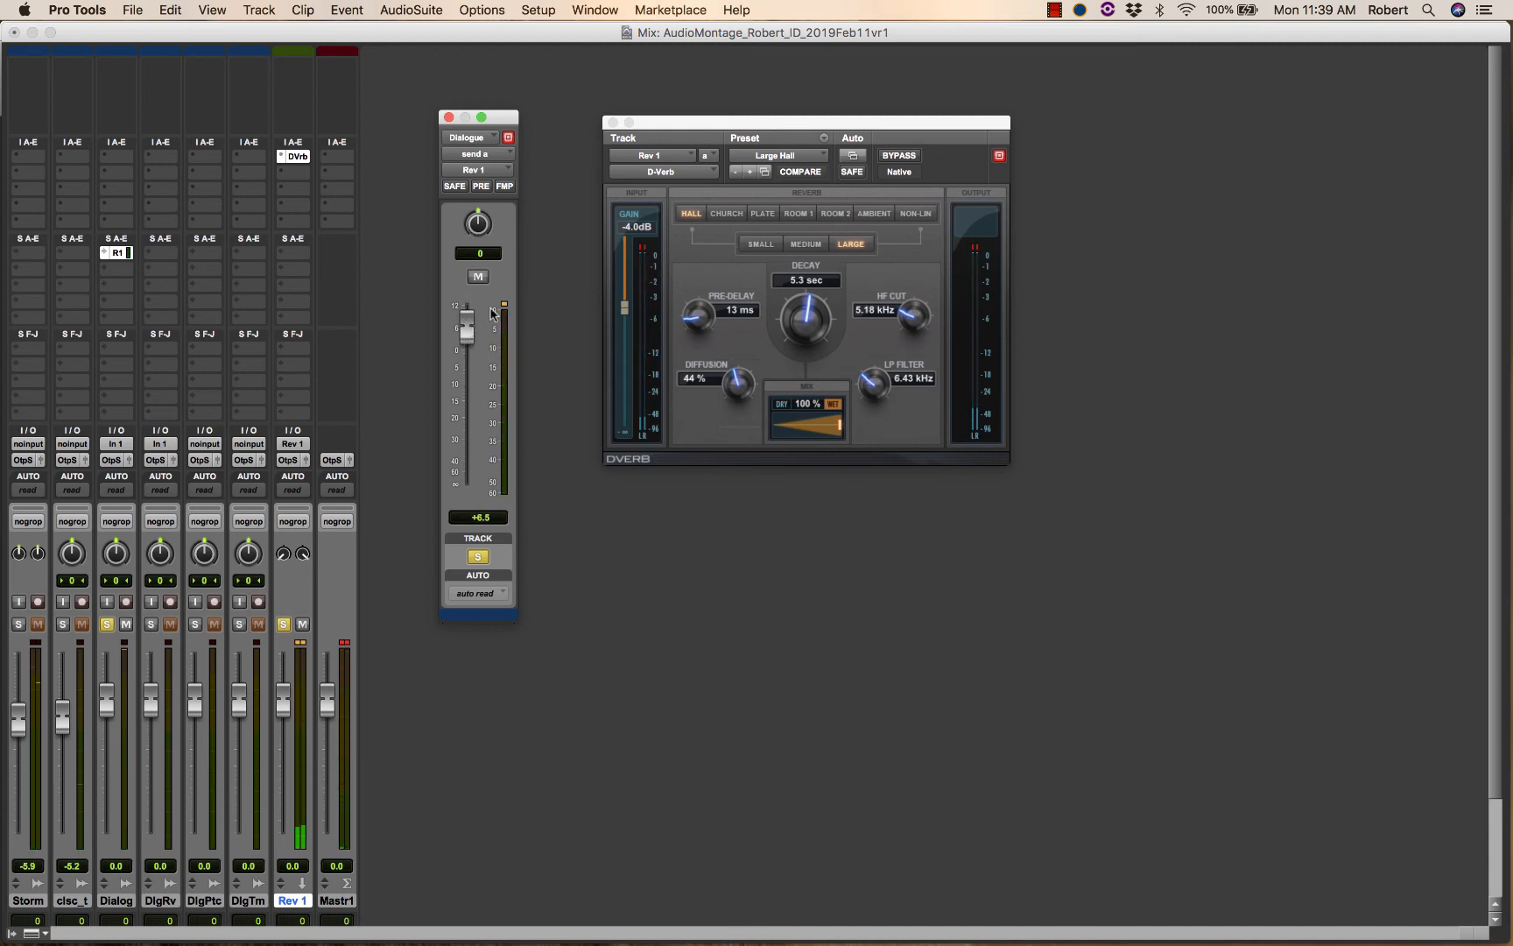
Lower the Dialogue send level to Rev 1 to about -1.4 dB and play the clip.
click(636, 226)
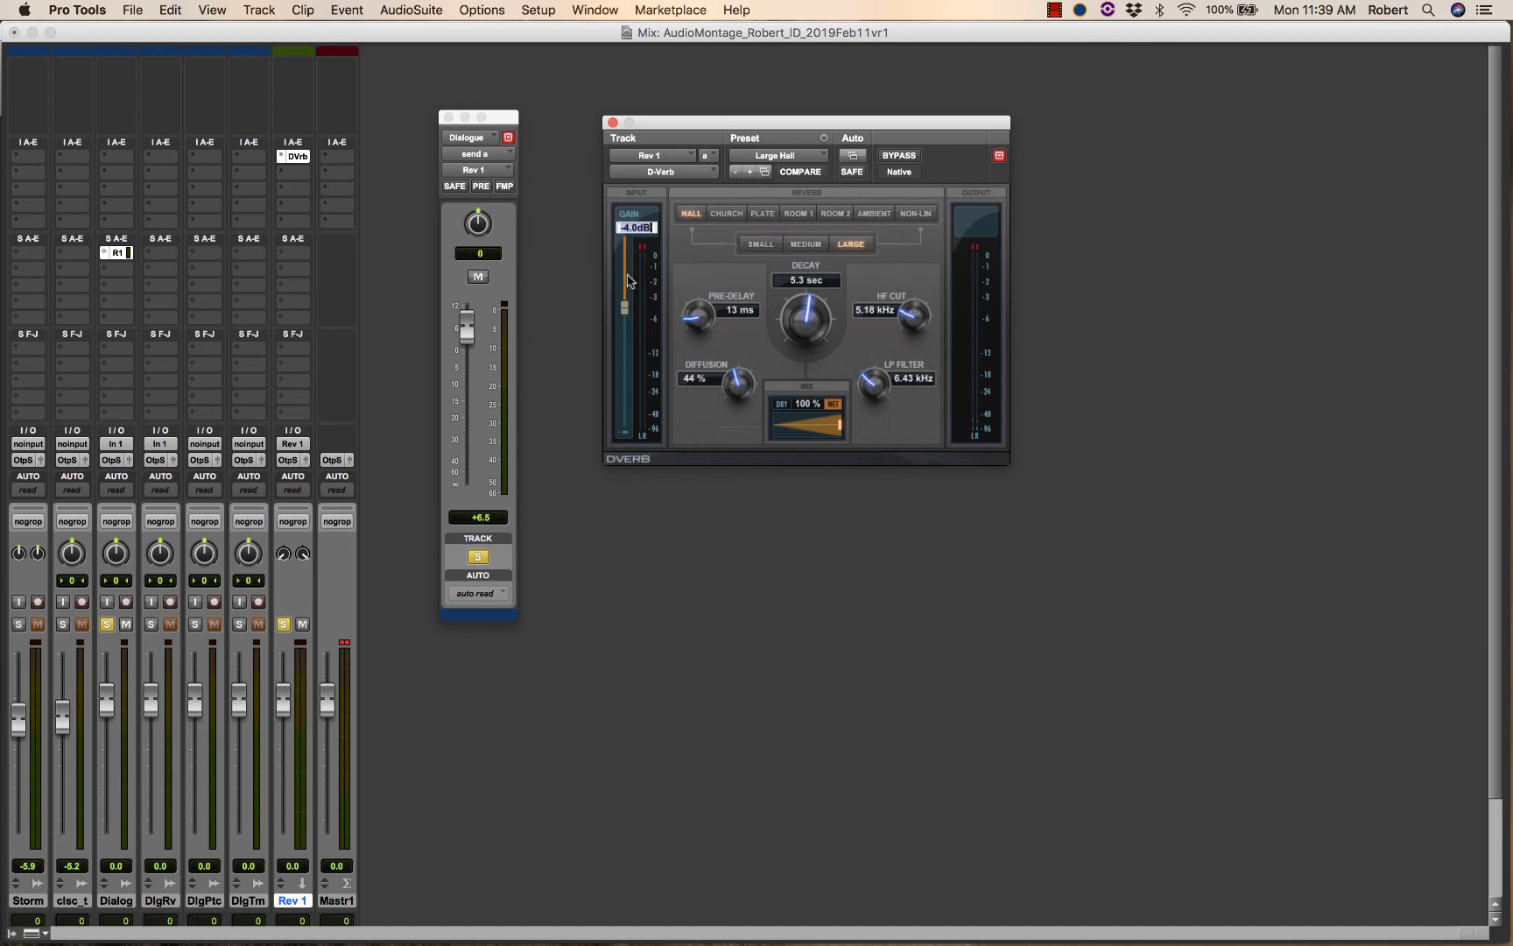
click(604, 406)
drag(474, 344, 472, 364)
key(space)
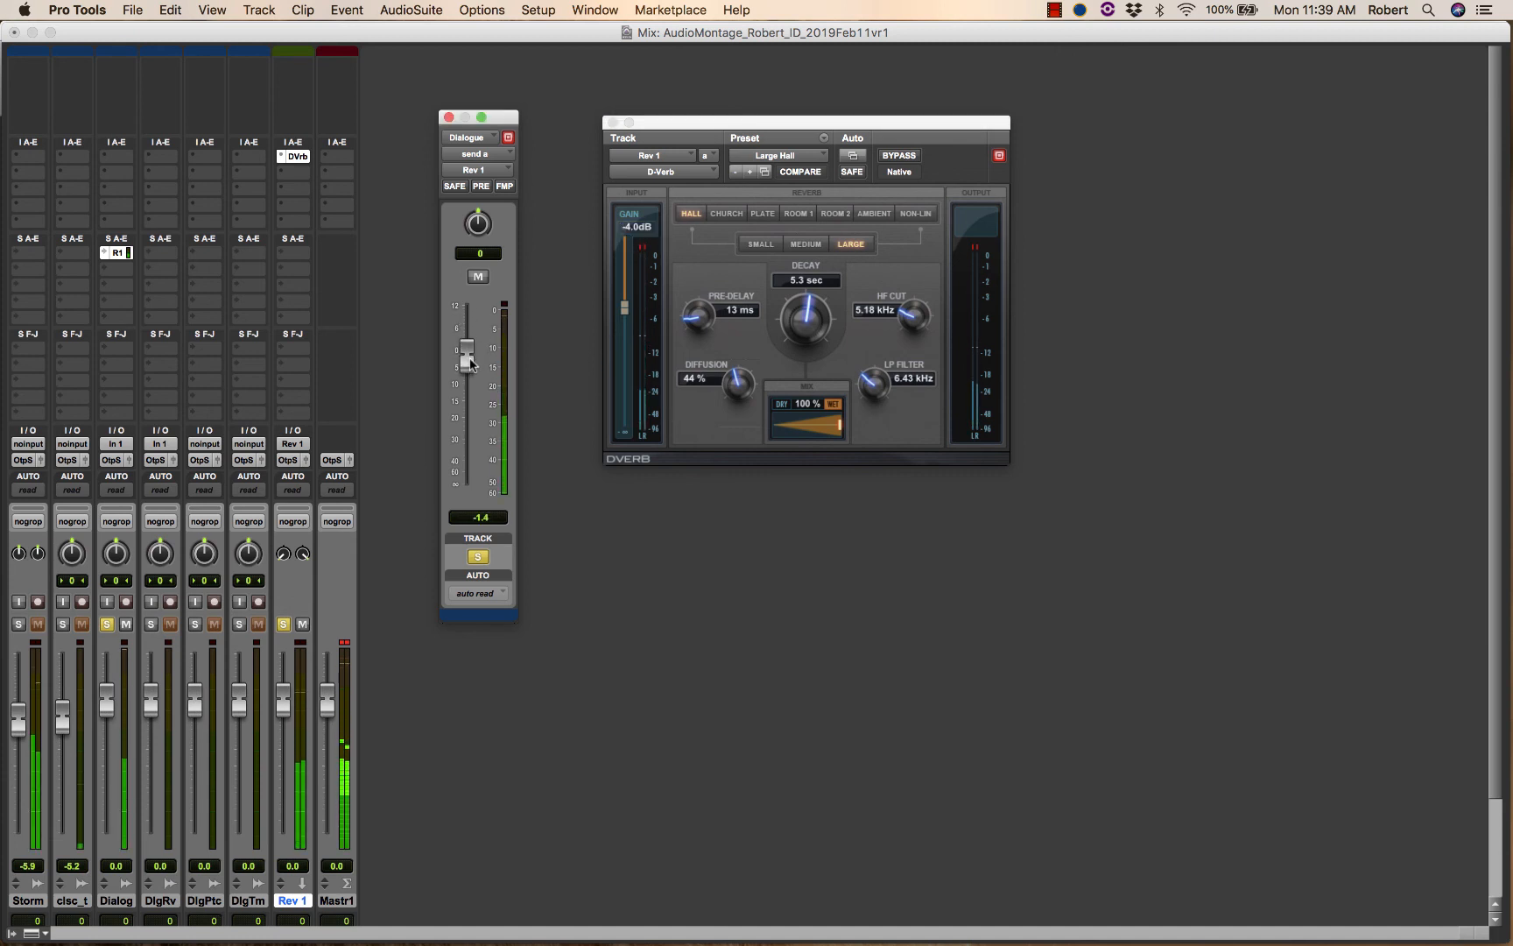